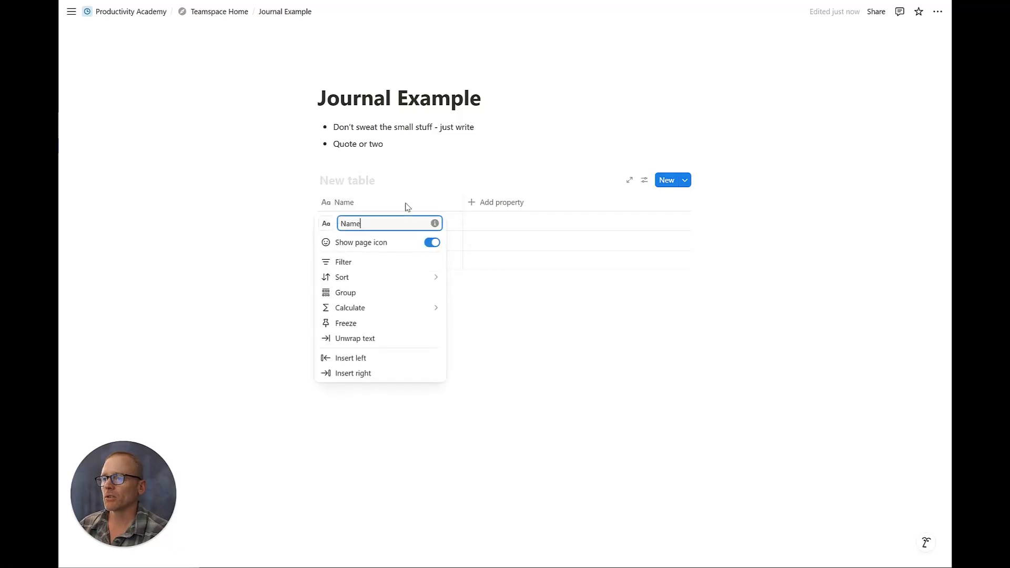
{"action": "right_click", "coordinate": [406, 204]}
{"action": "left_click", "coordinate": [388, 205]}
{"action": "left_click", "coordinate": [508, 312]}
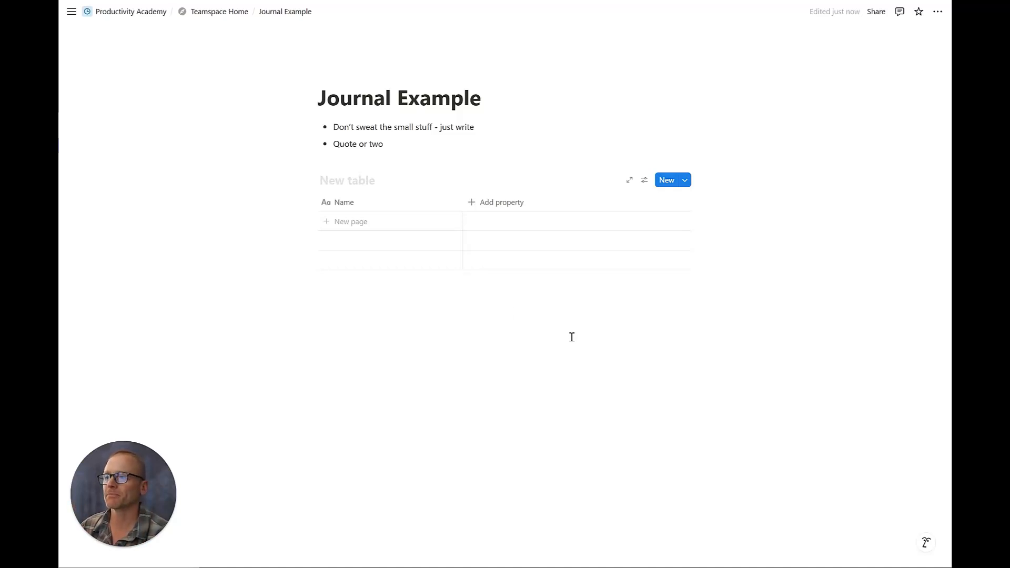
Title the new table "Daily Journal Entries"
{"action": "left_click", "coordinate": [368, 180]}
{"action": "type", "text": "Adam"}
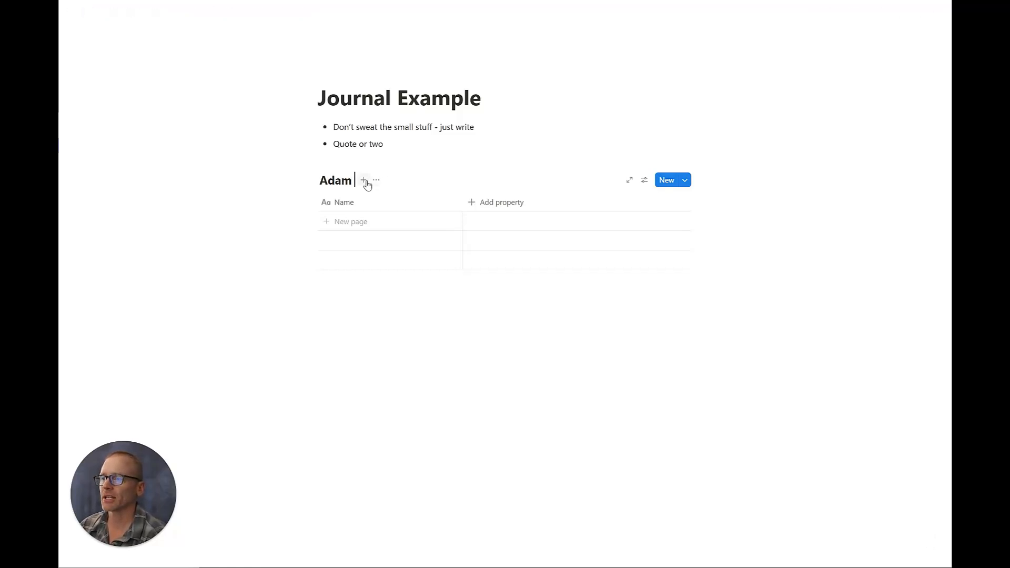
{"action": "key", "text": "BackSpace"}
{"action": "key", "text": "BackSpace"}
{"action": "key", "text": "BackSpace"}
{"action": "key", "text": "BackSpace"}
{"action": "key", "text": "BackSpace"}
{"action": "type", "text": "Daily"}
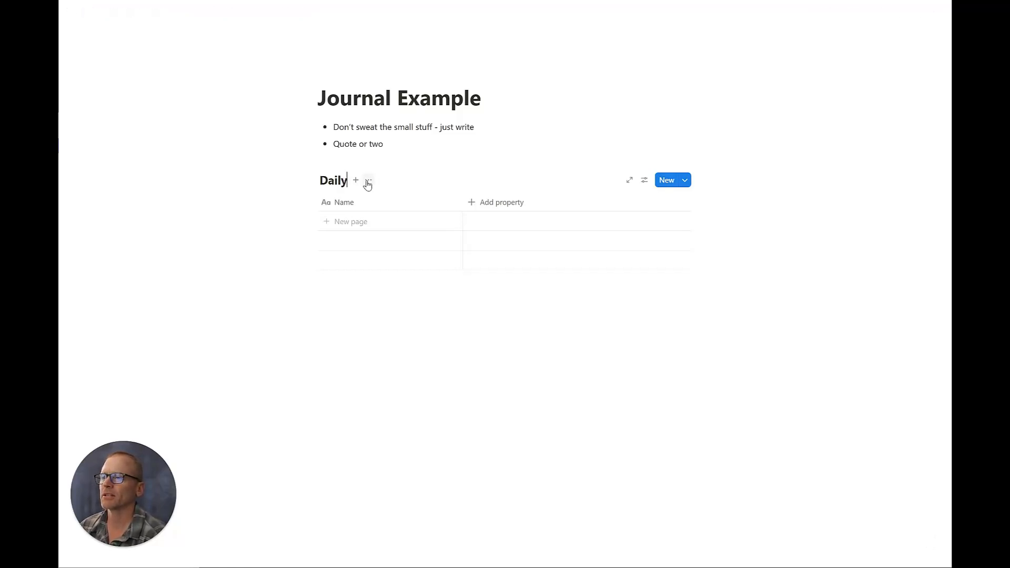
{"action": "type", "text": " Journal Entries"}
{"action": "key", "text": "BackSpace"}
{"action": "key", "text": "BackSpace"}
{"action": "key", "text": "BackSpace"}
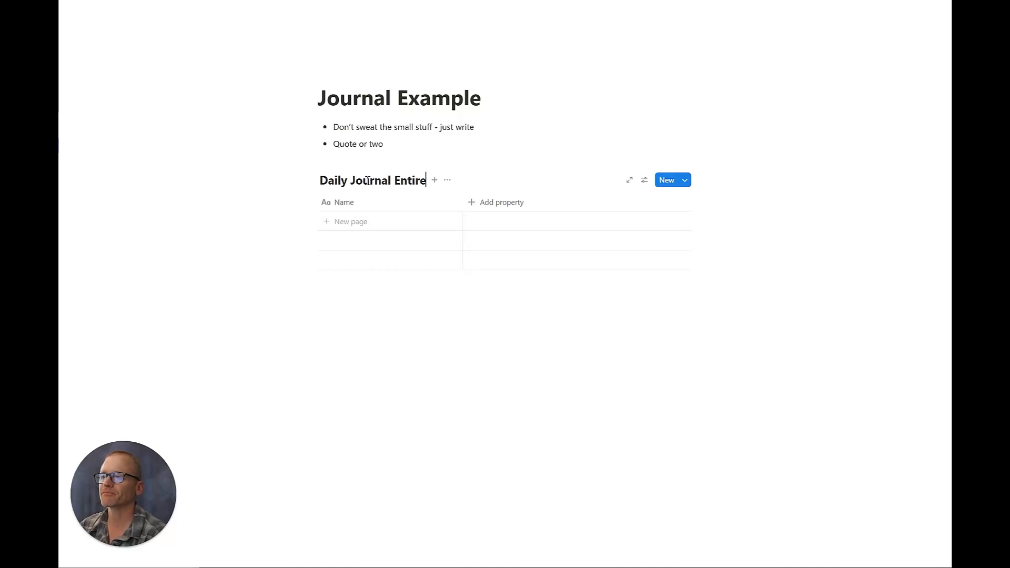
{"action": "type", "text": "ies"}
{"action": "left_click", "coordinate": [421, 318]}
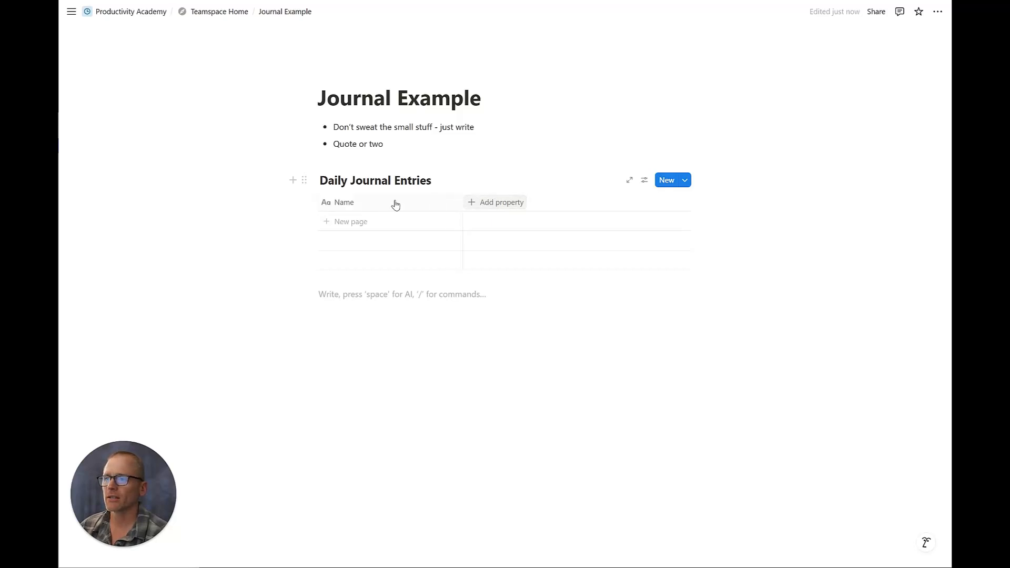
Add a second property to the Daily Journal Entries table and make it a Date type
{"action": "left_click", "coordinate": [484, 205]}
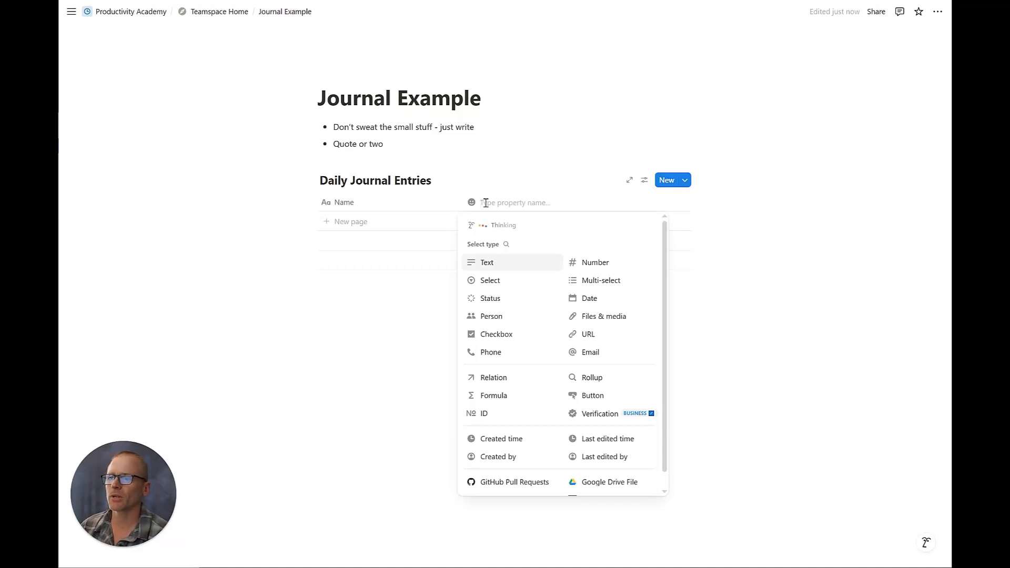
{"action": "left_click", "coordinate": [586, 294]}
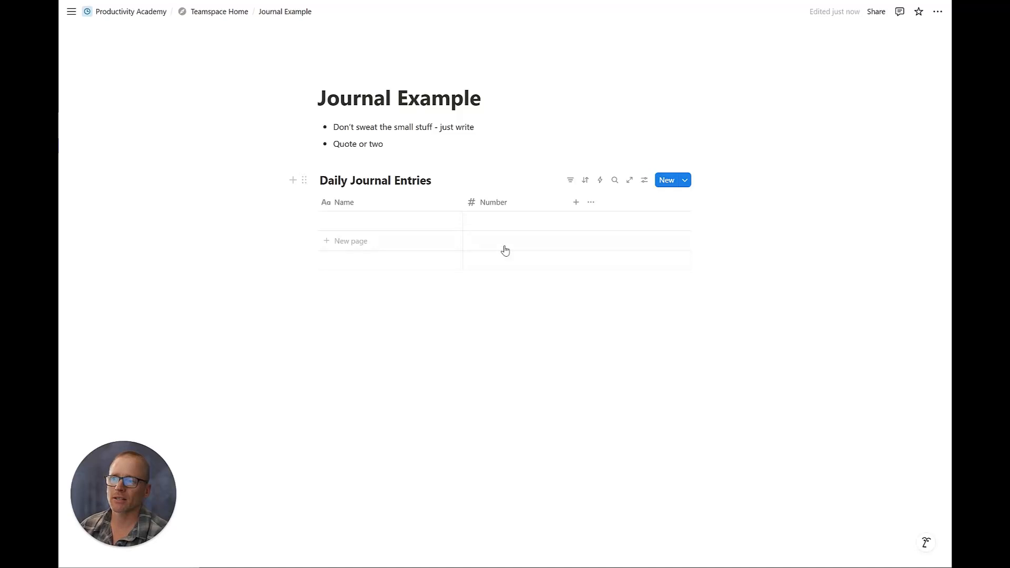
{"action": "left_click", "coordinate": [500, 205]}
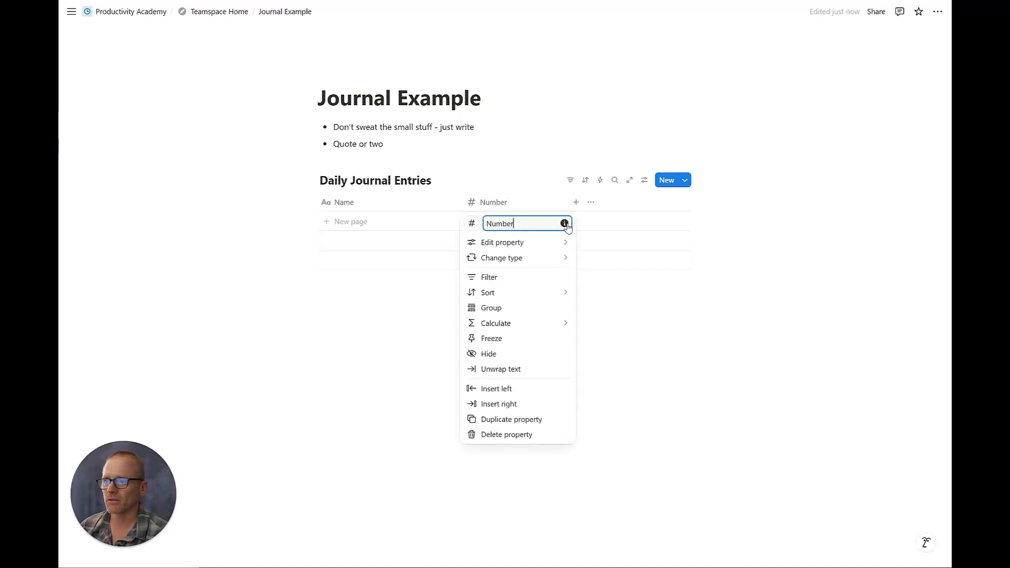
{"action": "mouse_move", "coordinate": [543, 259]}
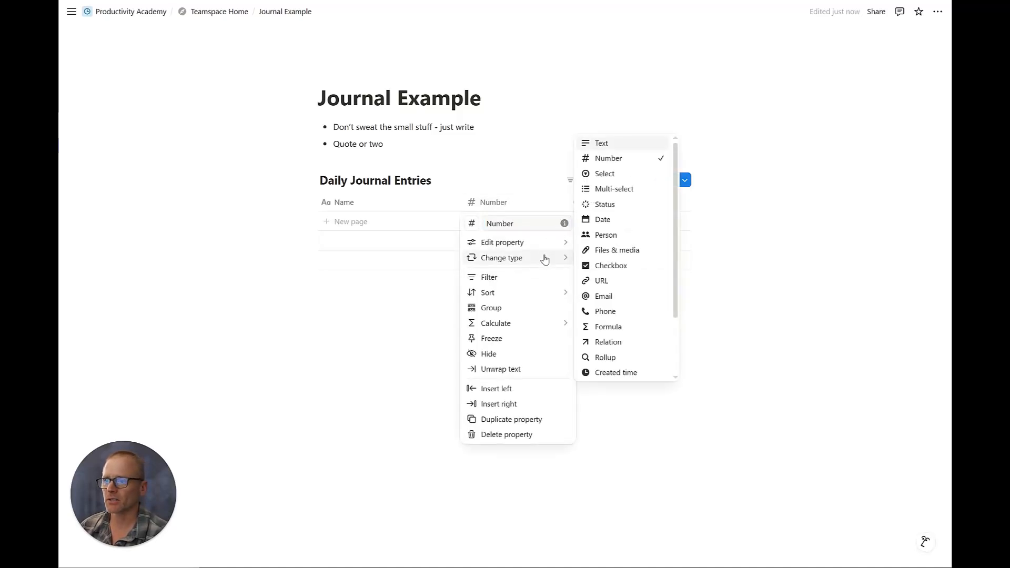
{"action": "left_click", "coordinate": [601, 221]}
{"action": "left_click", "coordinate": [518, 200]}
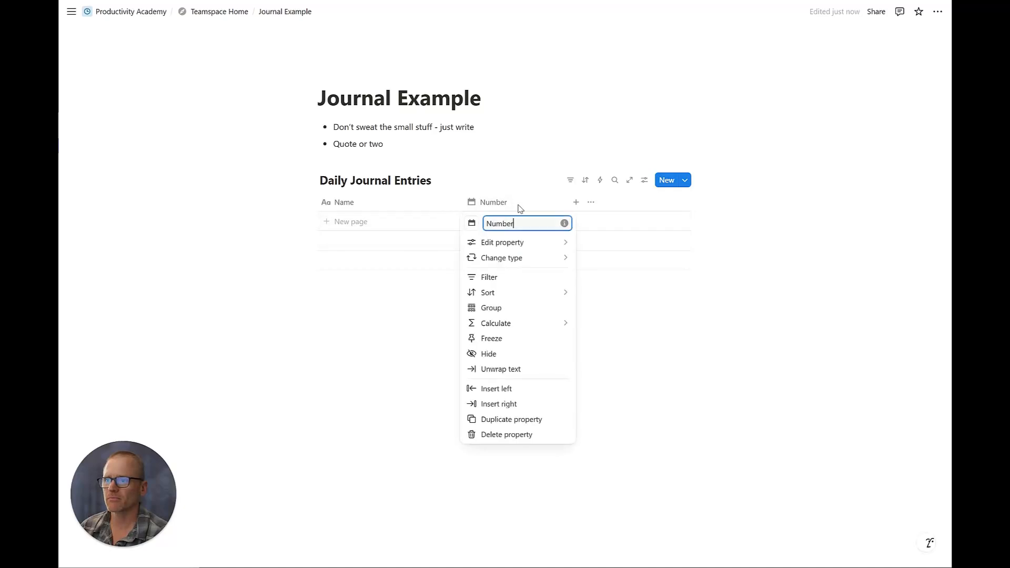
{"action": "mouse_move", "coordinate": [548, 259]}
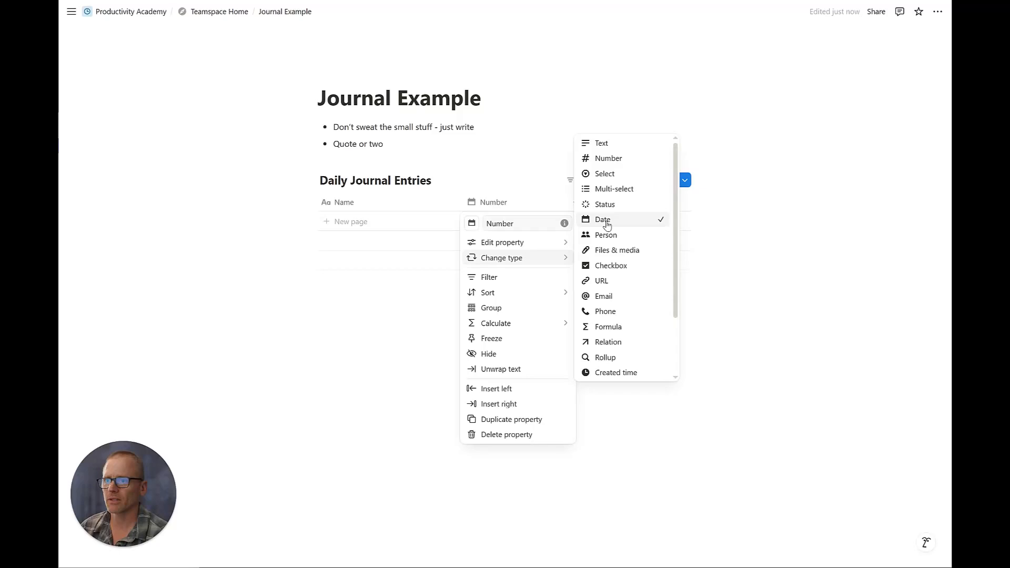
{"action": "left_click", "coordinate": [690, 336]}
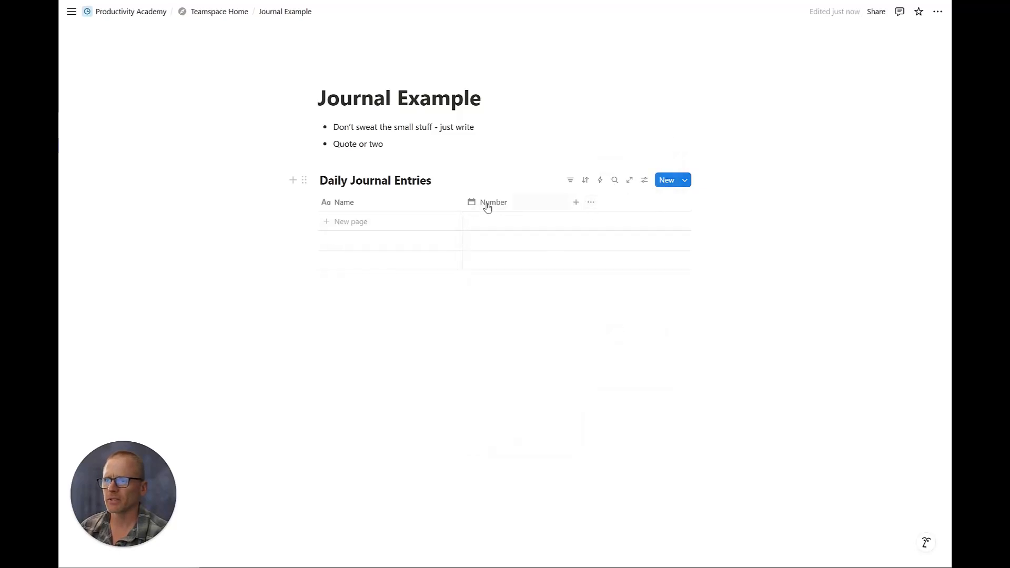
Move the date property ahead of the Name column and rename it "Date"
{"action": "left_click_drag", "start_coordinate": [487, 205], "coordinate": [359, 204]}
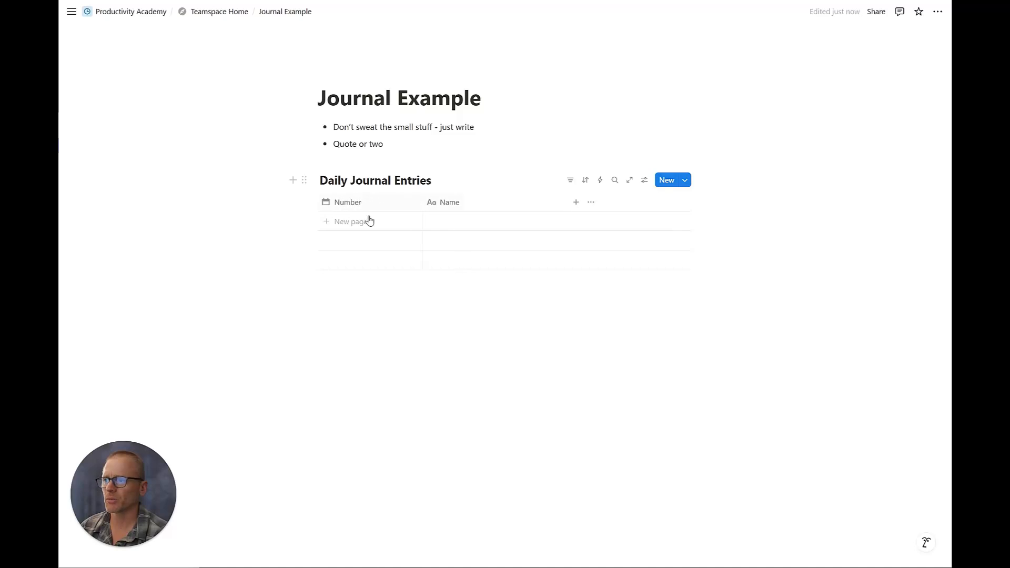
{"action": "left_click", "coordinate": [349, 204]}
{"action": "key", "text": "BackSpace"}
{"action": "key", "text": "BackSpace"}
{"action": "key", "text": "BackSpace"}
{"action": "key", "text": "BackSpace"}
{"action": "key", "text": "BackSpace"}
{"action": "key", "text": "BackSpace"}
{"action": "type", "text": "Date"}
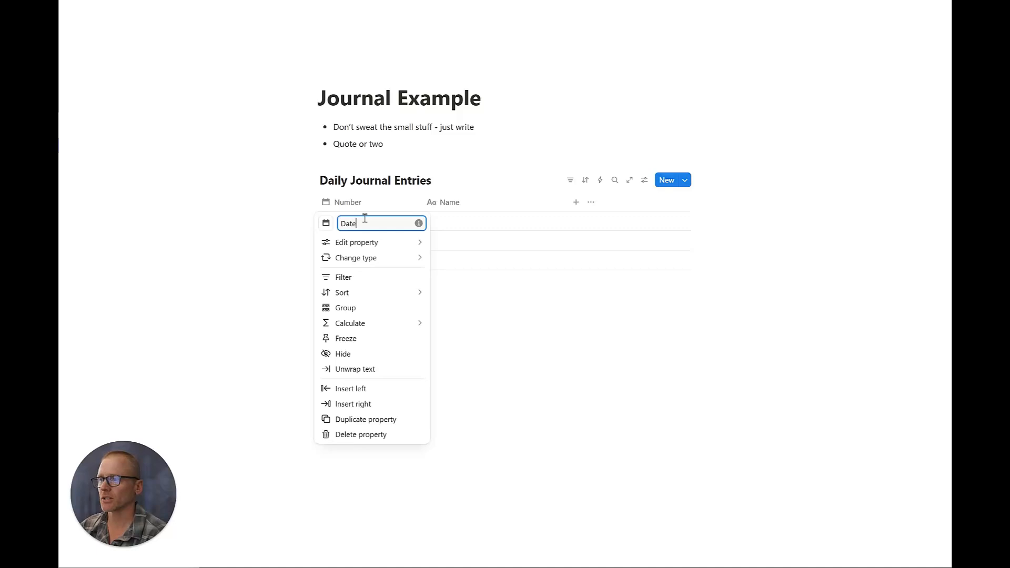
{"action": "left_click", "coordinate": [560, 343]}
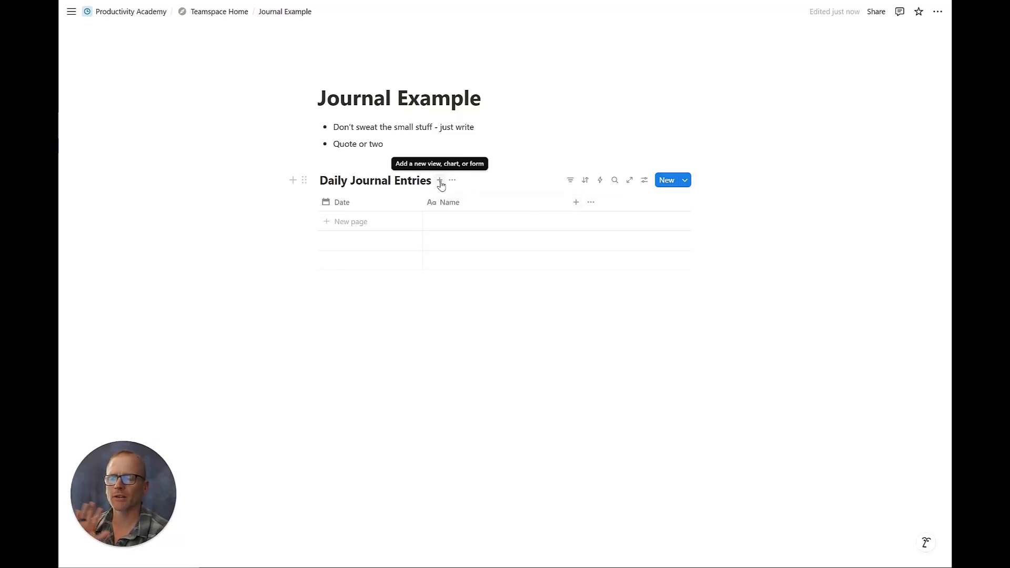
Add a Calendar view to the Daily Journal Entries database
{"action": "left_click", "coordinate": [440, 182]}
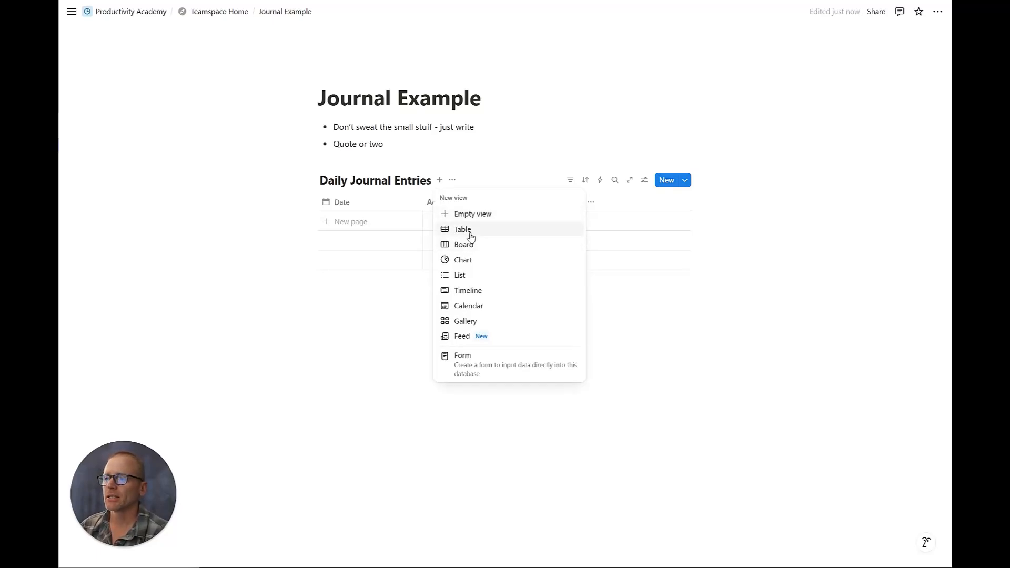
{"action": "left_click", "coordinate": [469, 307]}
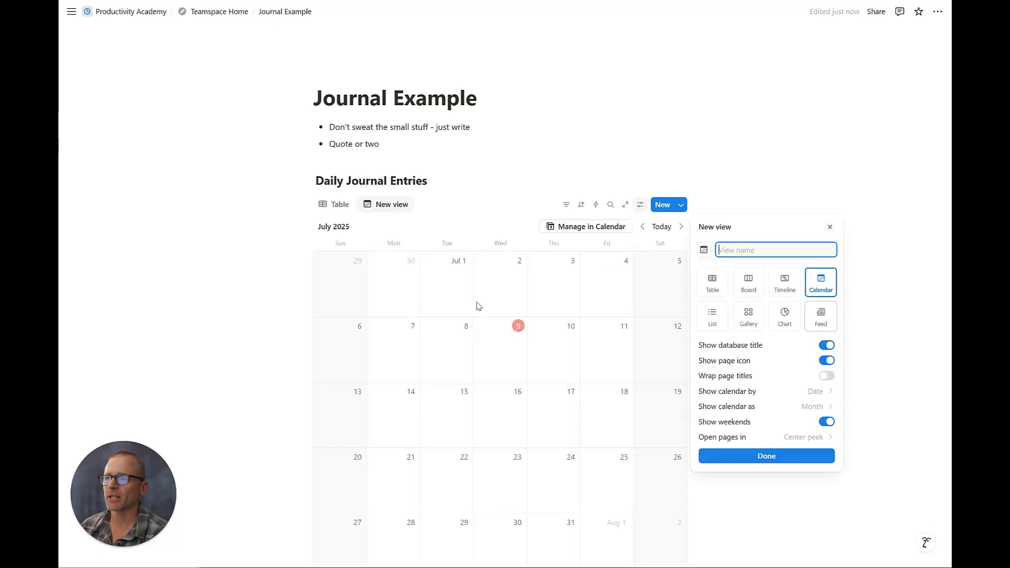
{"action": "left_click", "coordinate": [270, 269]}
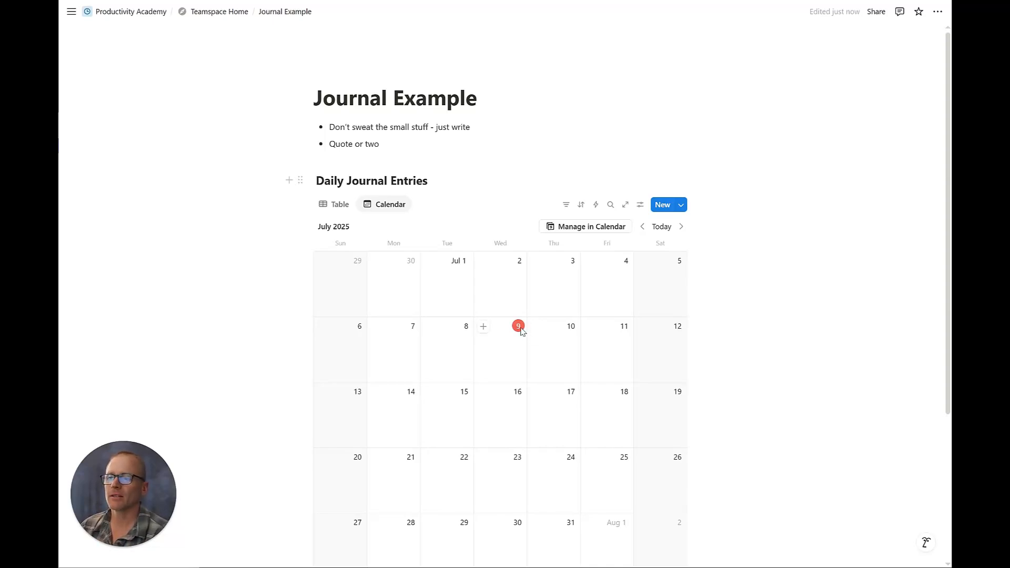
Create a July 9 entry in the calendar titled "Today's Journal Entry" with repeated "asdf" as placeholder body text
{"action": "left_click", "coordinate": [483, 330]}
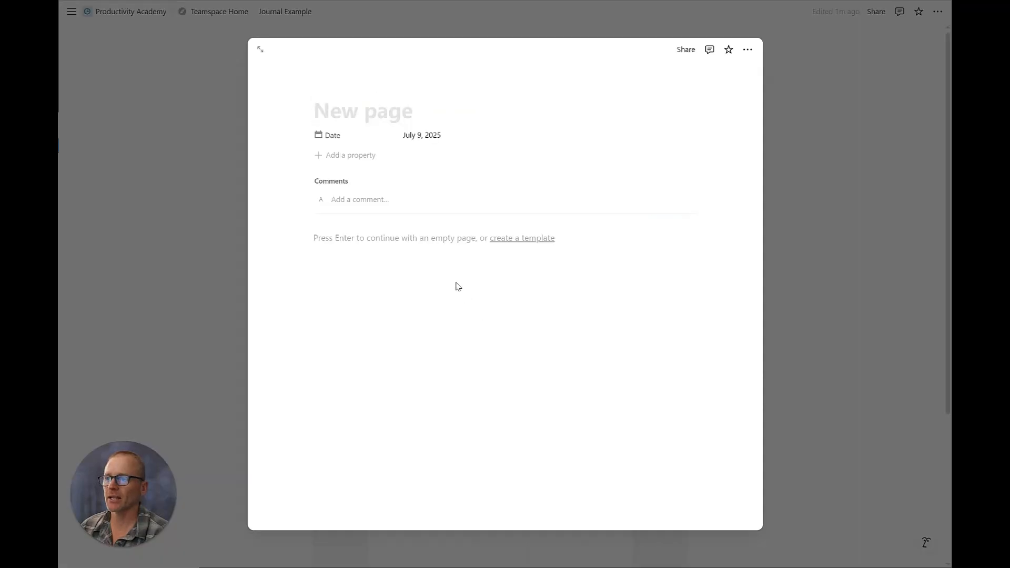
{"action": "type", "text": "Today's Journal"}
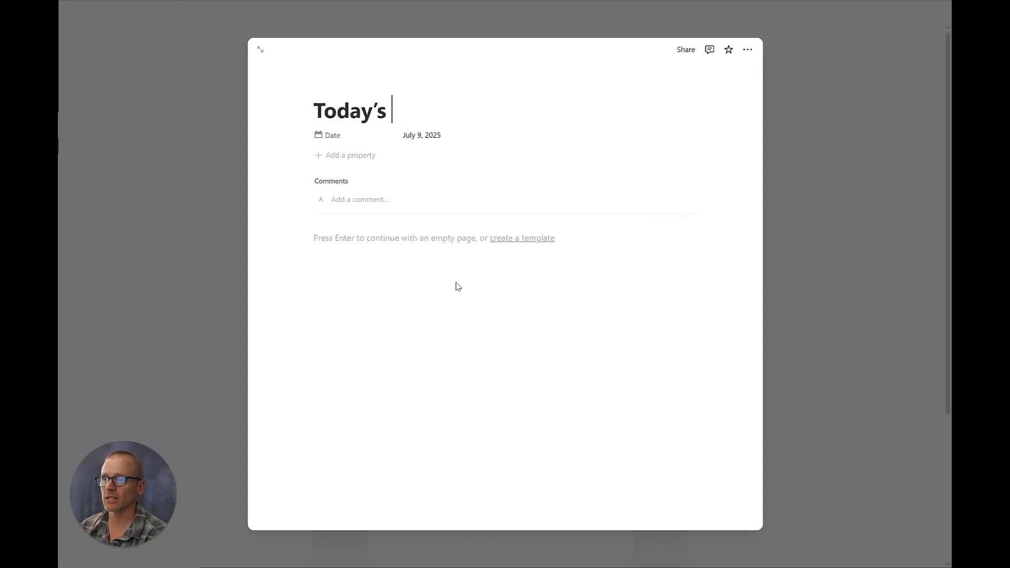
{"action": "key", "text": "BackSpace"}
{"action": "type", "text": "l Entry"}
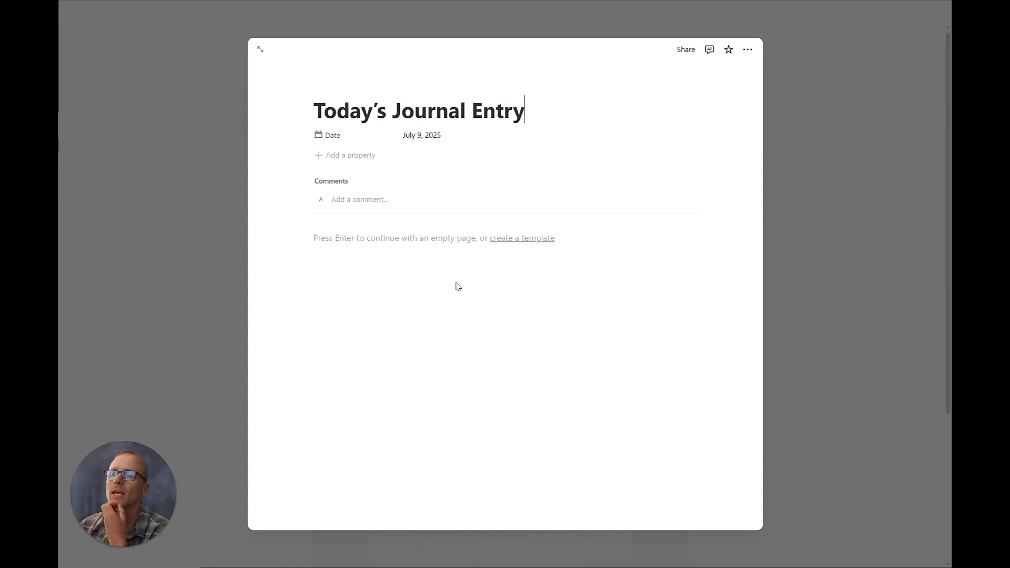
{"action": "left_click", "coordinate": [380, 237]}
{"action": "type", "text": "asdfasdfasdfasdfasdfasdfasdfasdf"}
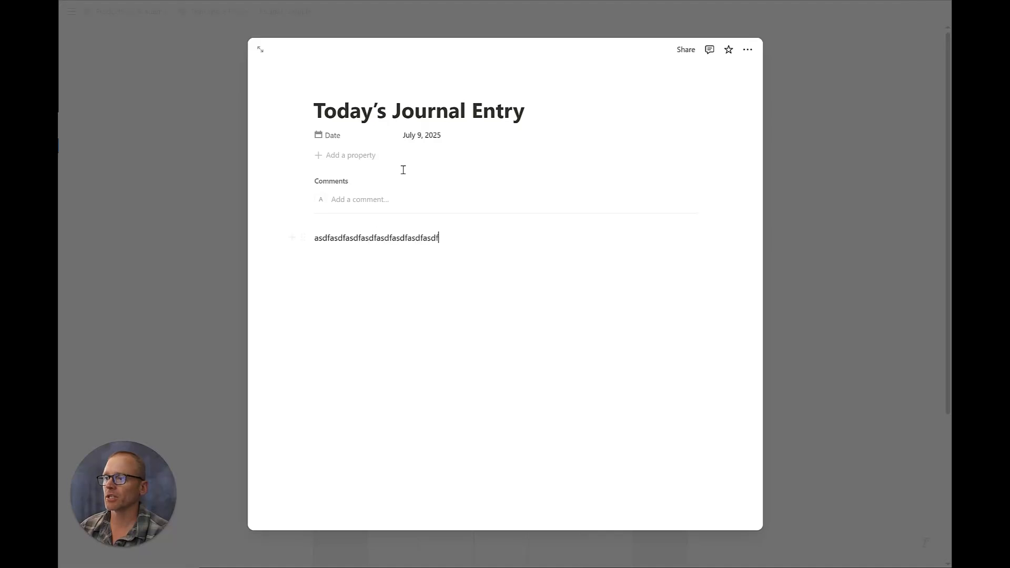
{"action": "left_click", "coordinate": [809, 240]}
Create a July 10 entry in the calendar titled "Tomorrow's Journal Entry" with the body text "asdfasdfasdfasdf"
{"action": "left_click", "coordinate": [536, 329]}
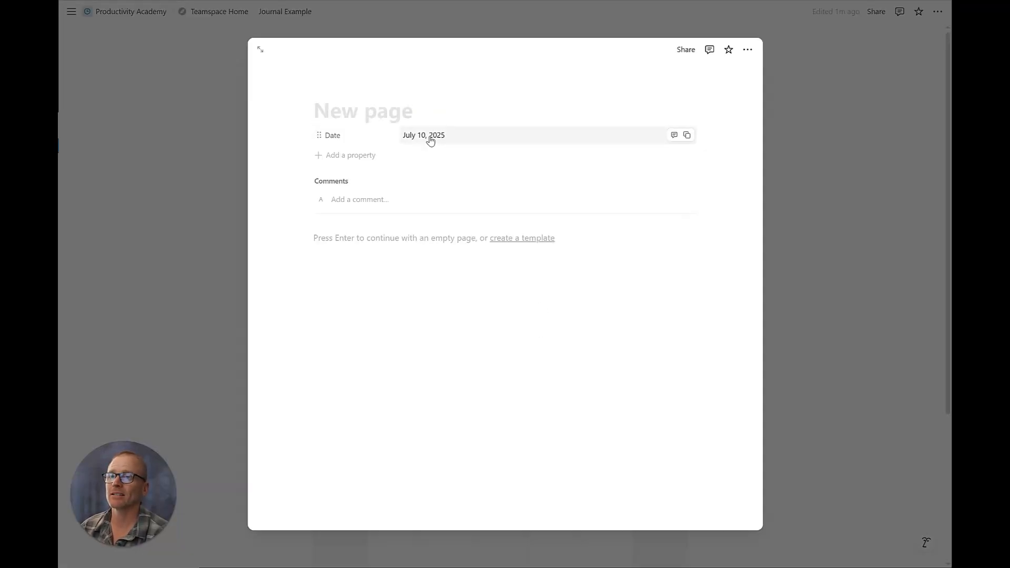
{"action": "type", "text": "Tomorrow's Journal Ent"}
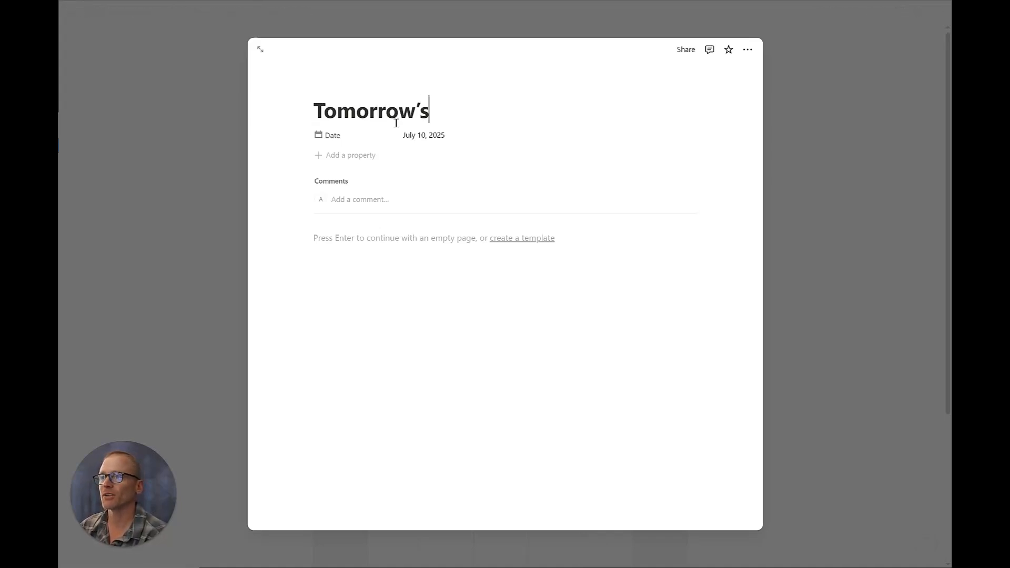
{"action": "type", "text": "ry"}
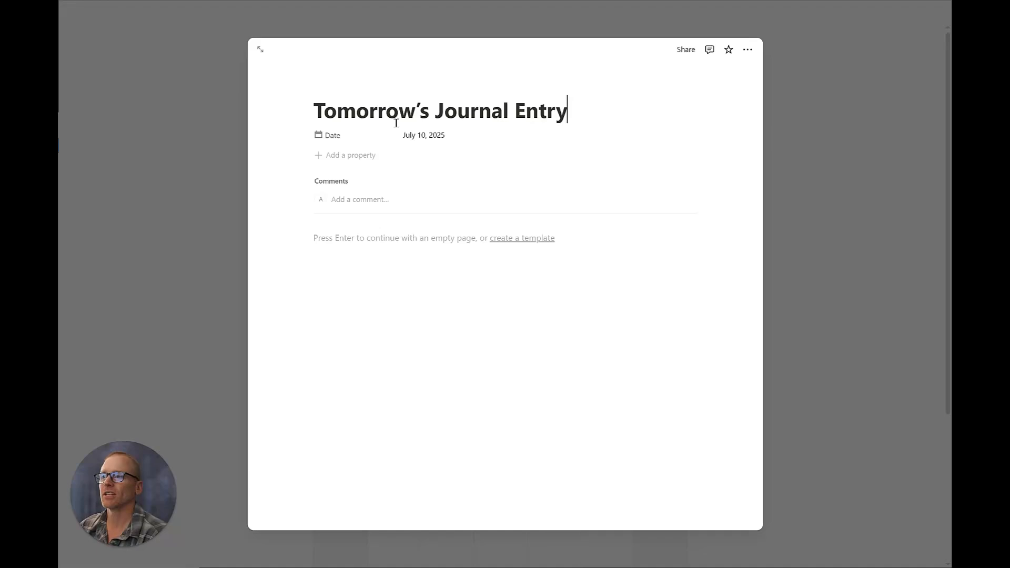
{"action": "left_click", "coordinate": [424, 236]}
{"action": "type", "text": "asdfasdfasdfasdf"}
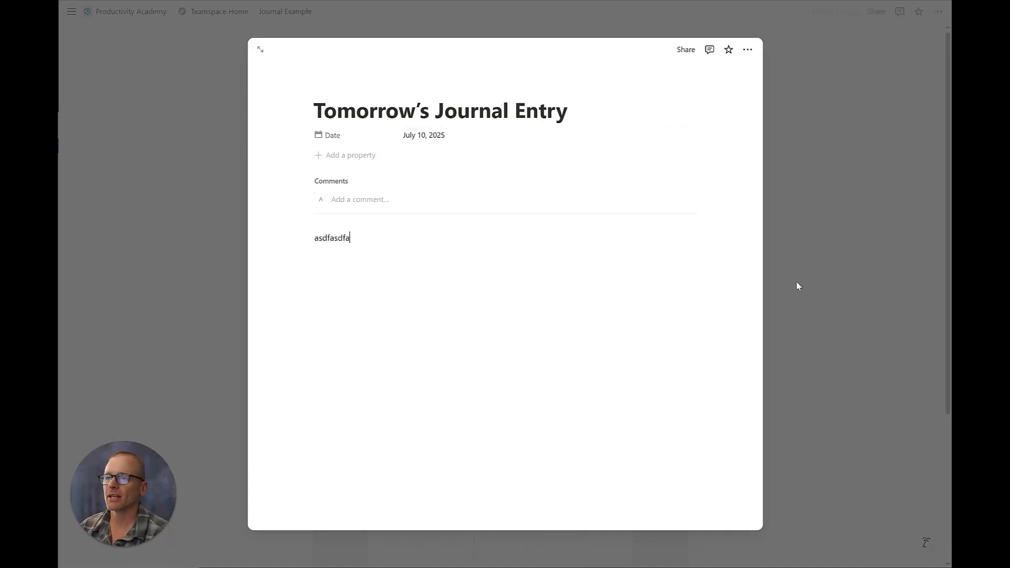
{"action": "left_click", "coordinate": [818, 279]}
Open the July 10 journal entry from the calendar to review its content and close it again
{"action": "scroll", "coordinate": [469, 367], "scroll_direction": "down", "scroll_amount": 1}
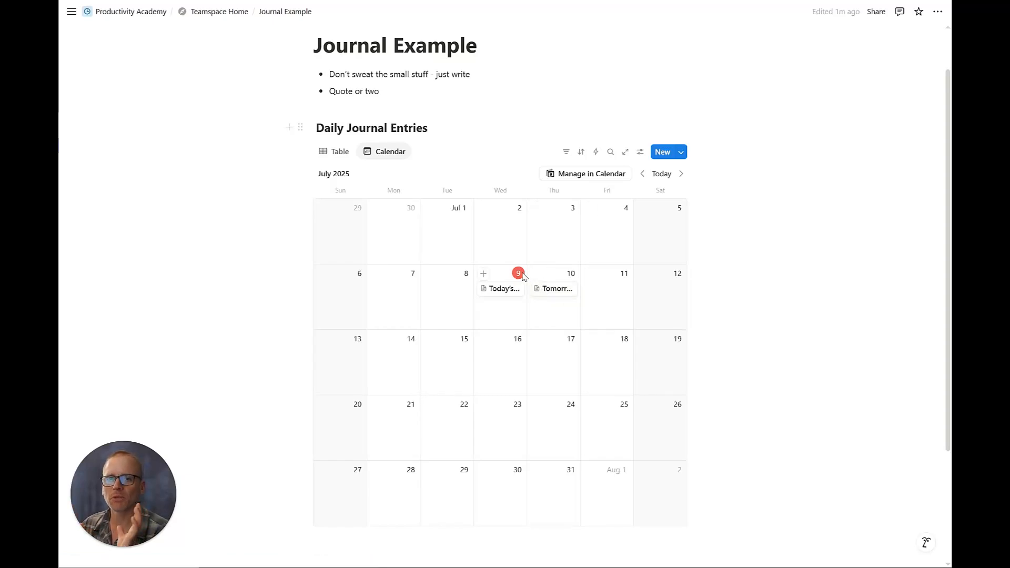
{"action": "left_click", "coordinate": [558, 288]}
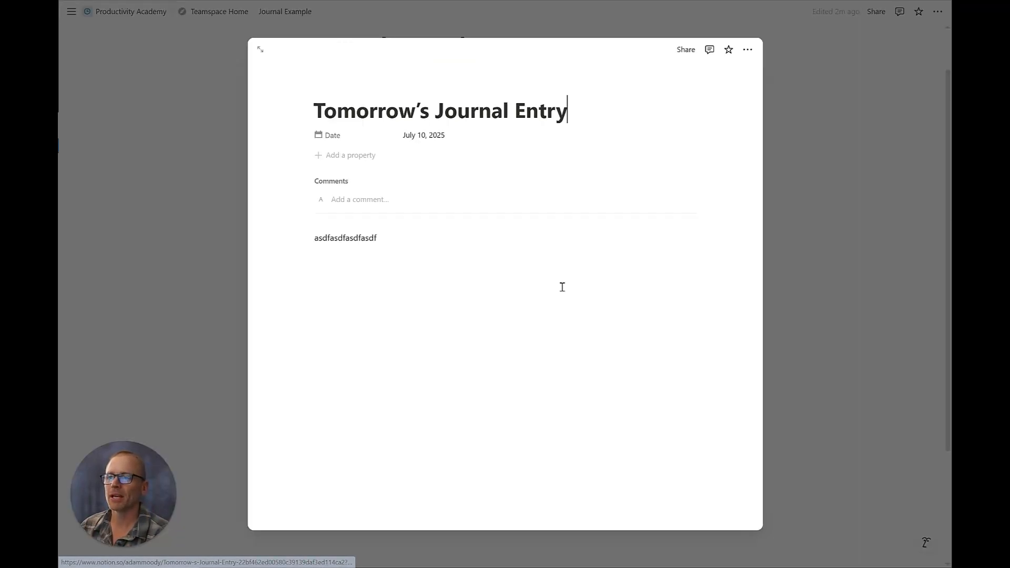
{"action": "left_click", "coordinate": [789, 209]}
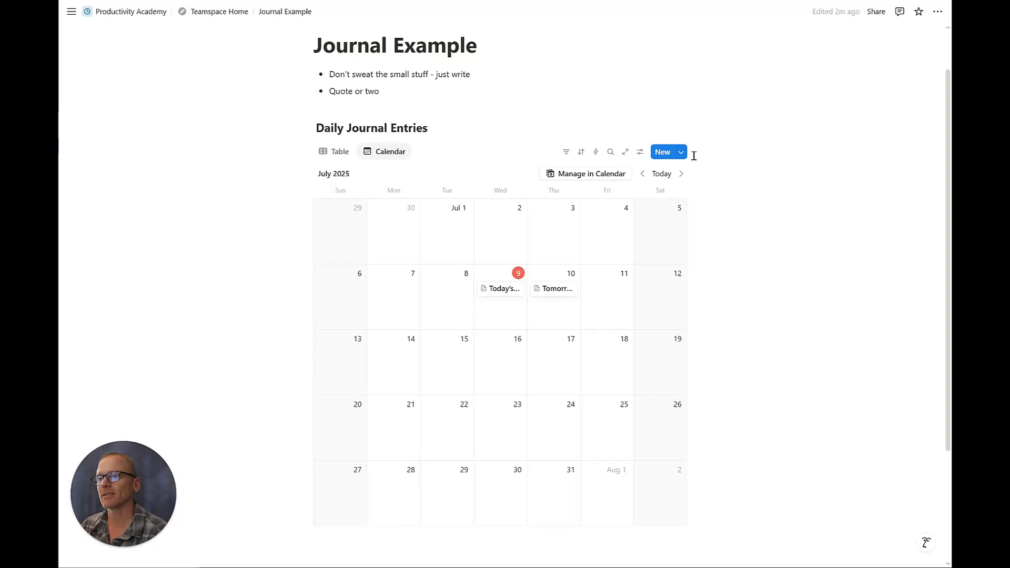
Add a blank entry without a title or date to the journal database and close it
{"action": "left_click", "coordinate": [661, 153]}
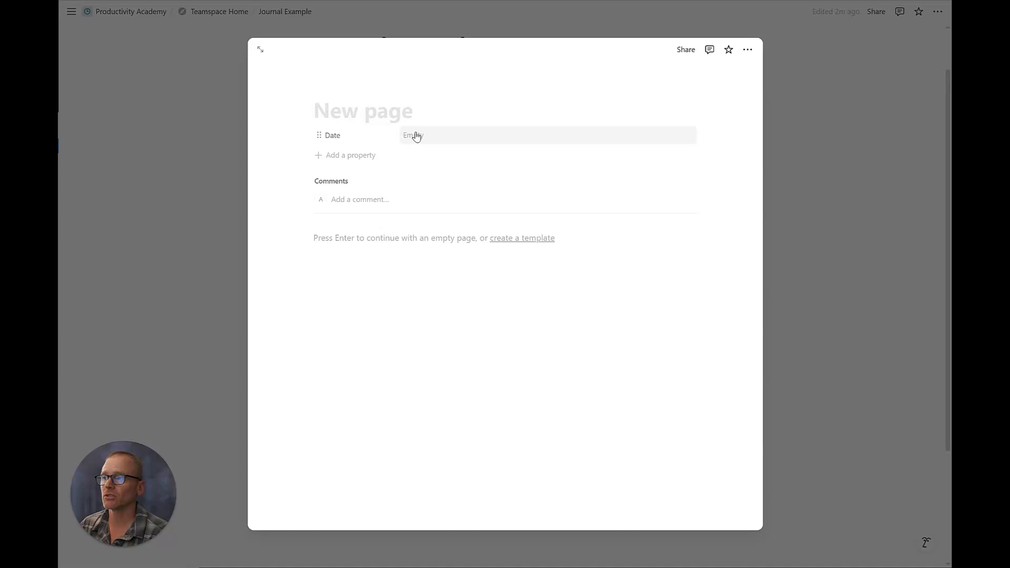
{"action": "left_click", "coordinate": [822, 159]}
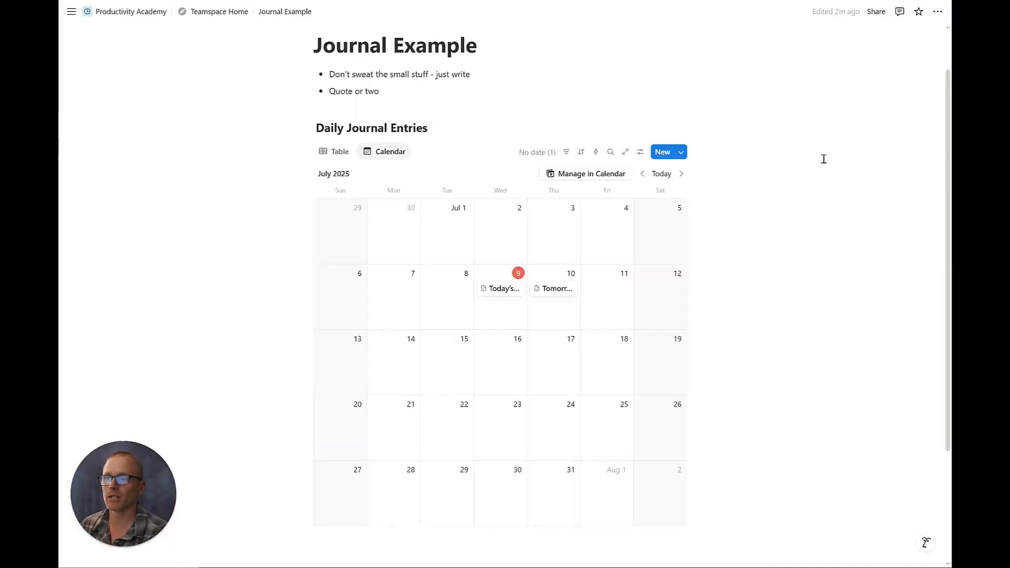
Create a new page template for Daily Journal Entries titled "My Daily Journal"
{"action": "left_click", "coordinate": [682, 155]}
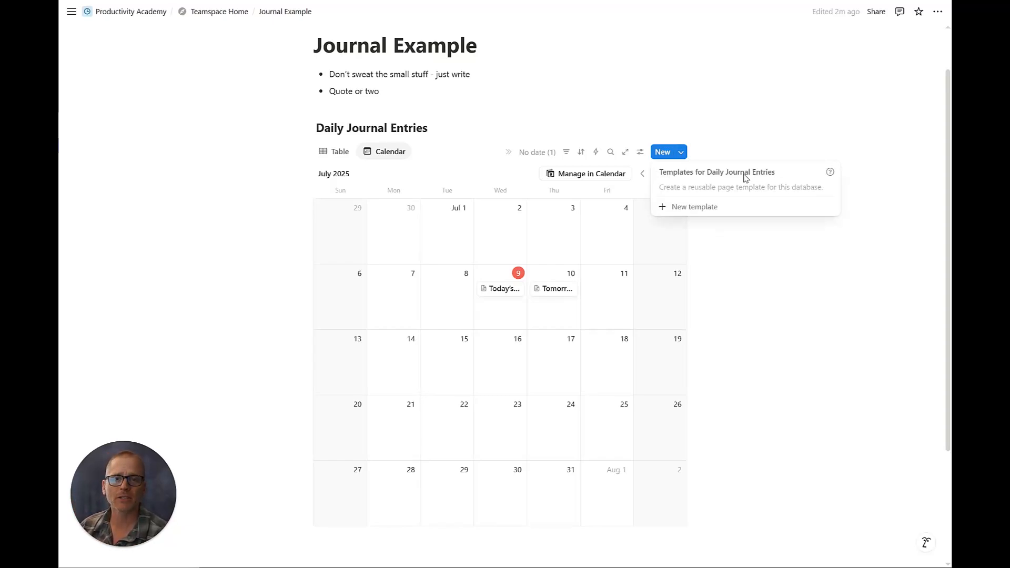
{"action": "left_click", "coordinate": [697, 208]}
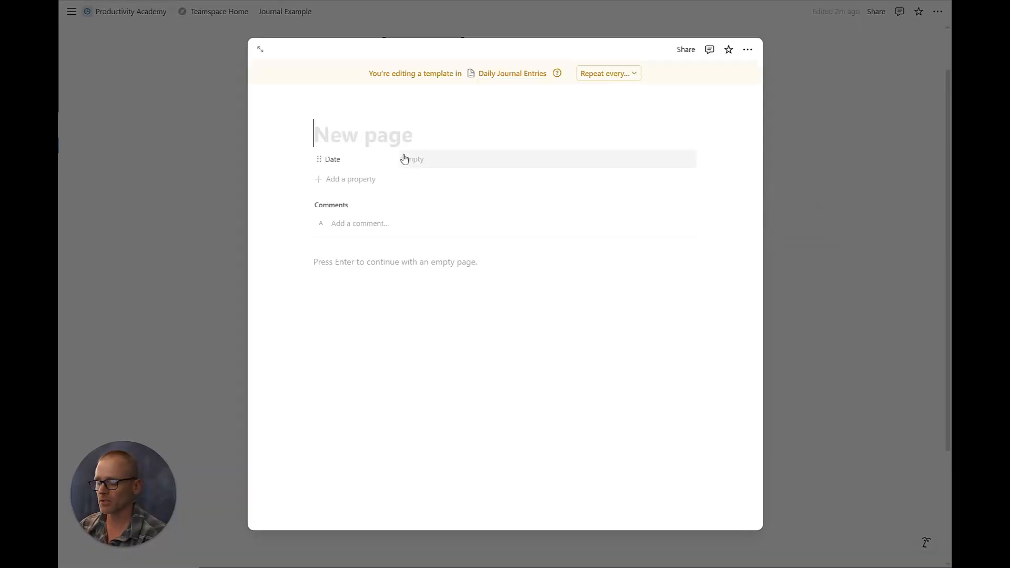
{"action": "type", "text": "My D"}
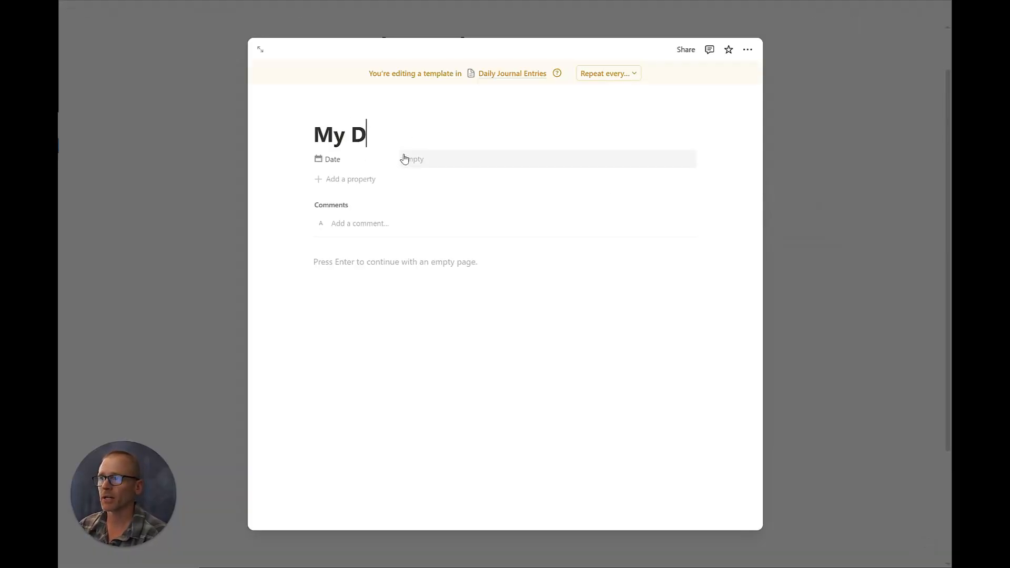
{"action": "type", "text": "aily Journal"}
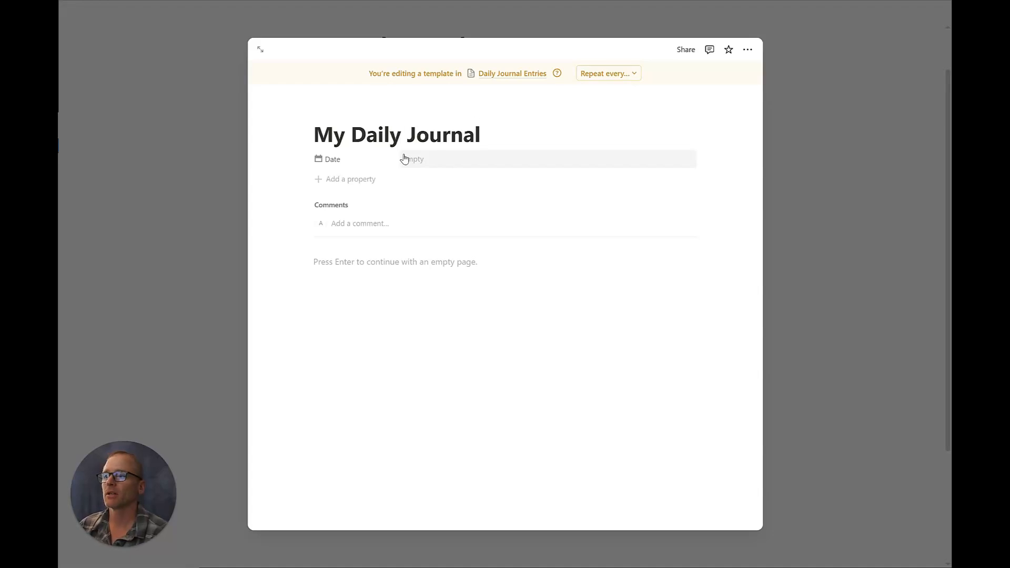
Set the template's Date property to Today, the date when duplicated
{"action": "left_click", "coordinate": [450, 136]}
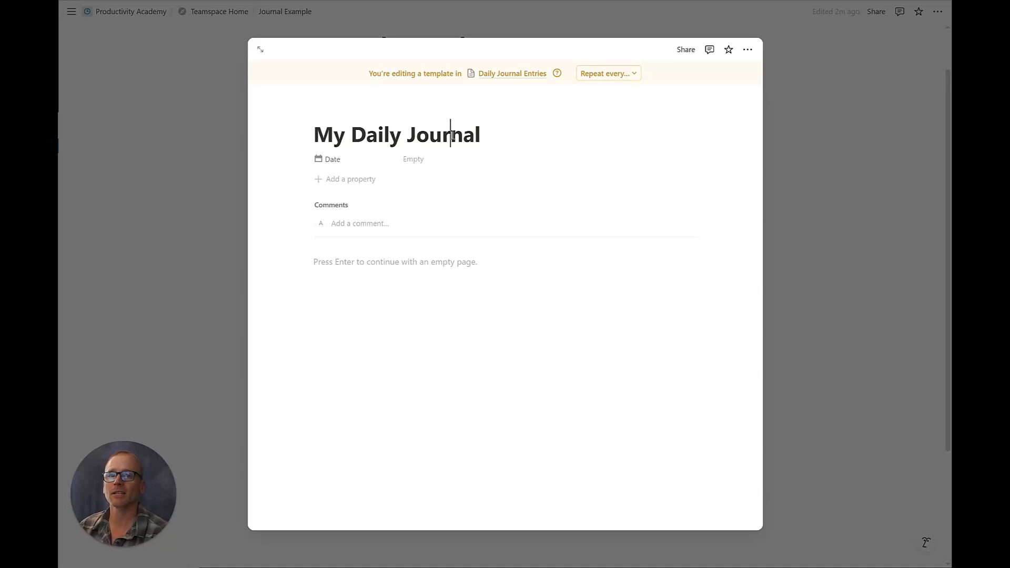
{"action": "left_click", "coordinate": [417, 159]}
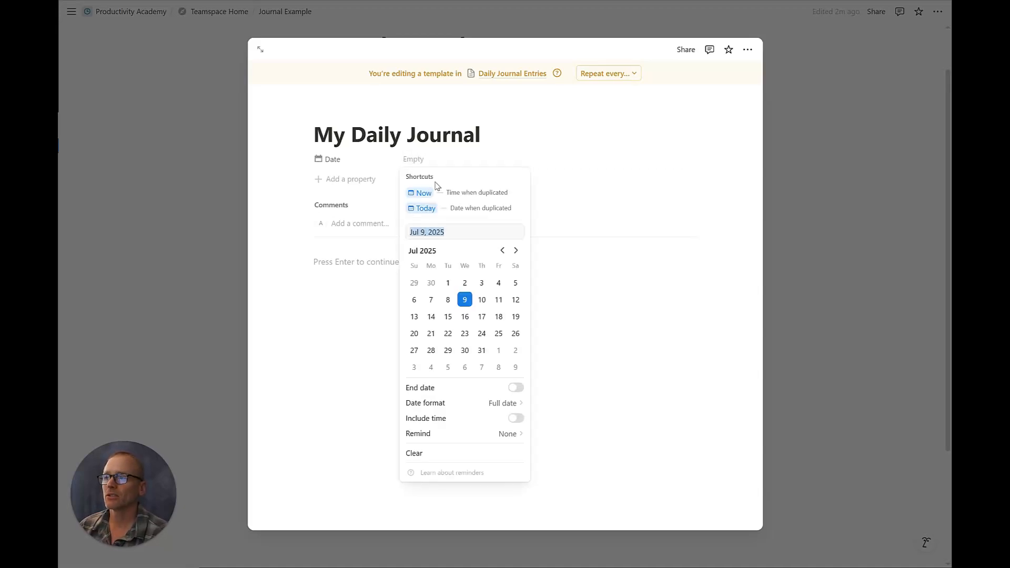
{"action": "left_click", "coordinate": [483, 209]}
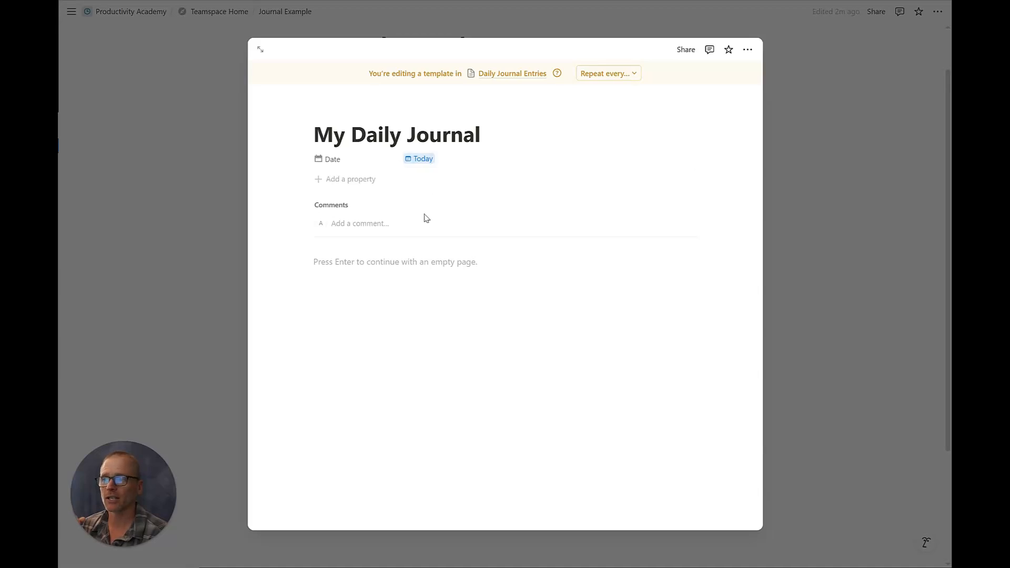
Start a bulleted list in the template body with the question "What are 2 things I'm grateful for?"
{"action": "left_click", "coordinate": [421, 265]}
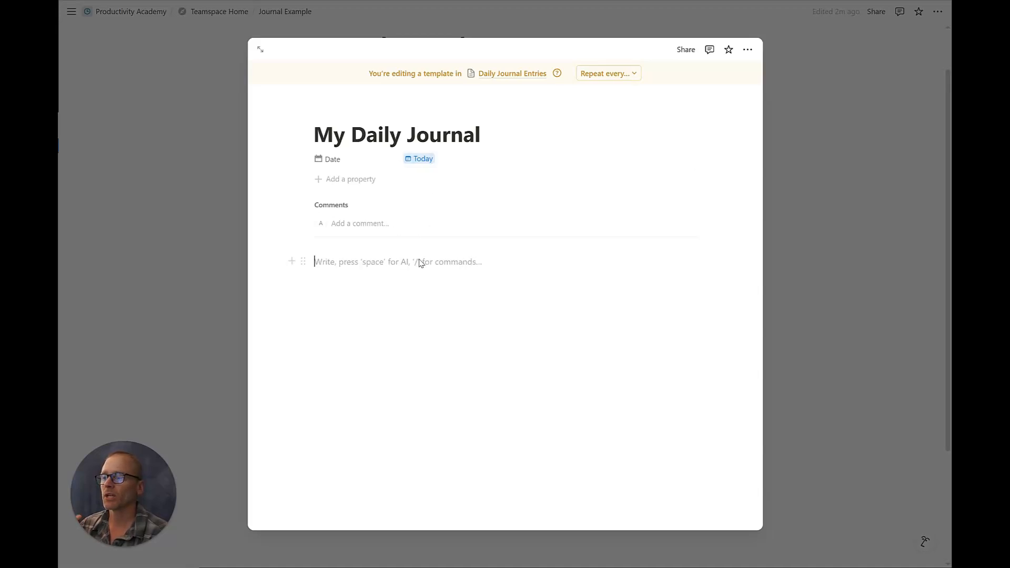
{"action": "type", "text": "/"}
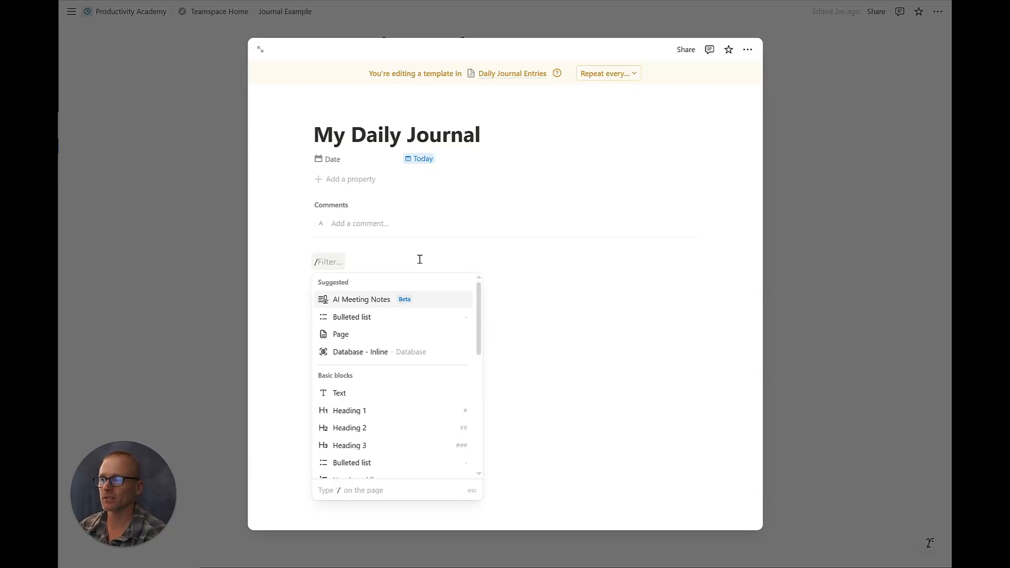
{"action": "type", "text": "bull"}
{"action": "key", "text": "Return"}
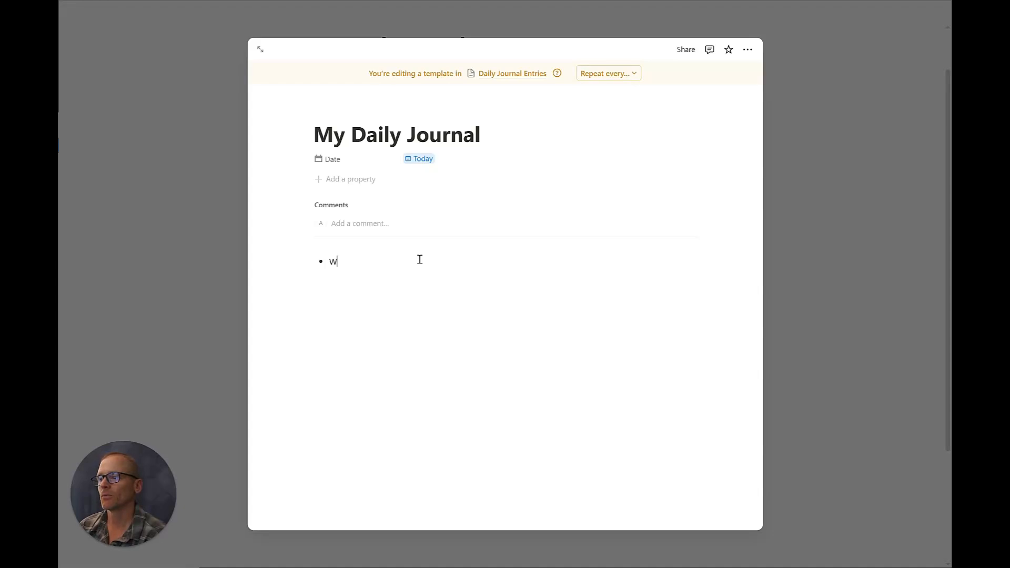
{"action": "type", "text": "What are 2 things I'm grateful for?"}
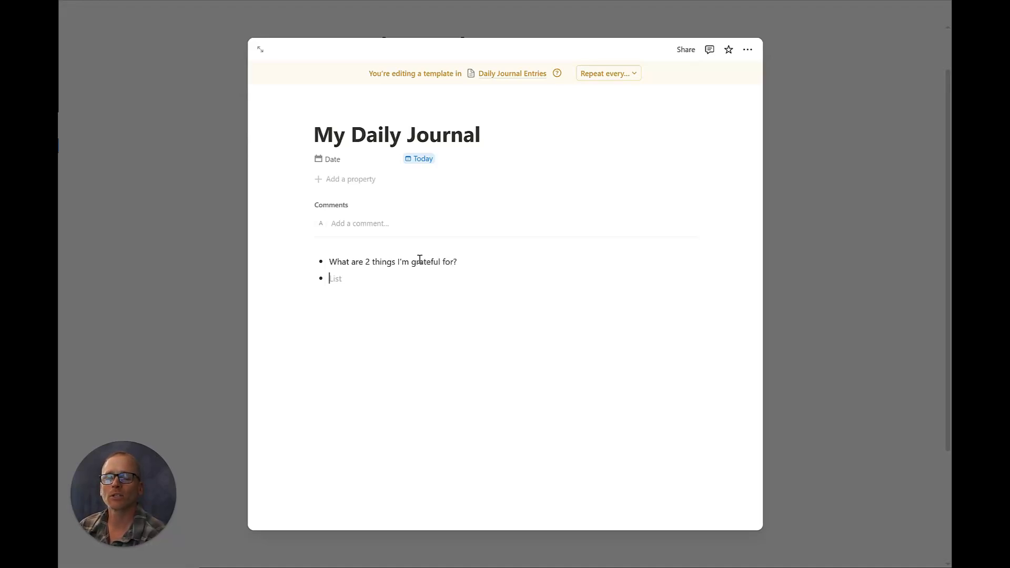
Add a second bullet to the template reading "What is going well?"
{"action": "type", "text": "What are"}
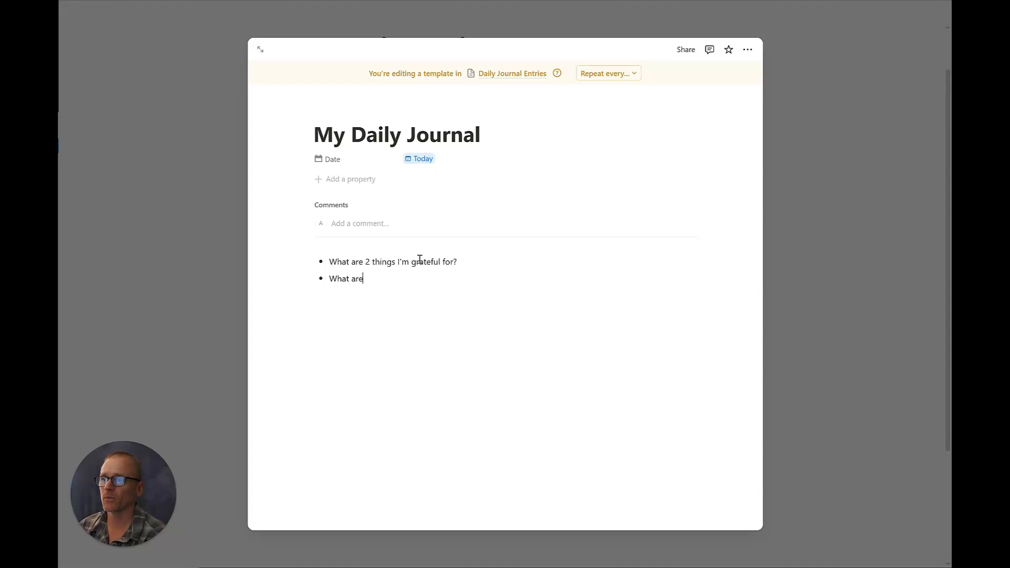
{"action": "key", "text": "BackSpace"}
{"action": "key", "text": "BackSpace"}
{"action": "key", "text": "BackSpace"}
{"action": "type", "text": "is going well"}
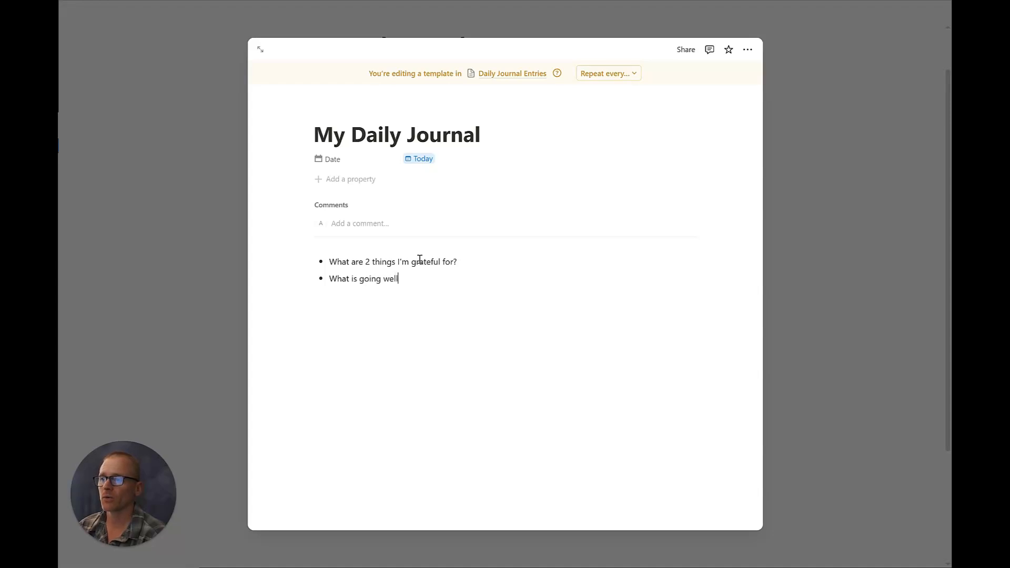
{"action": "type", "text": "?"}
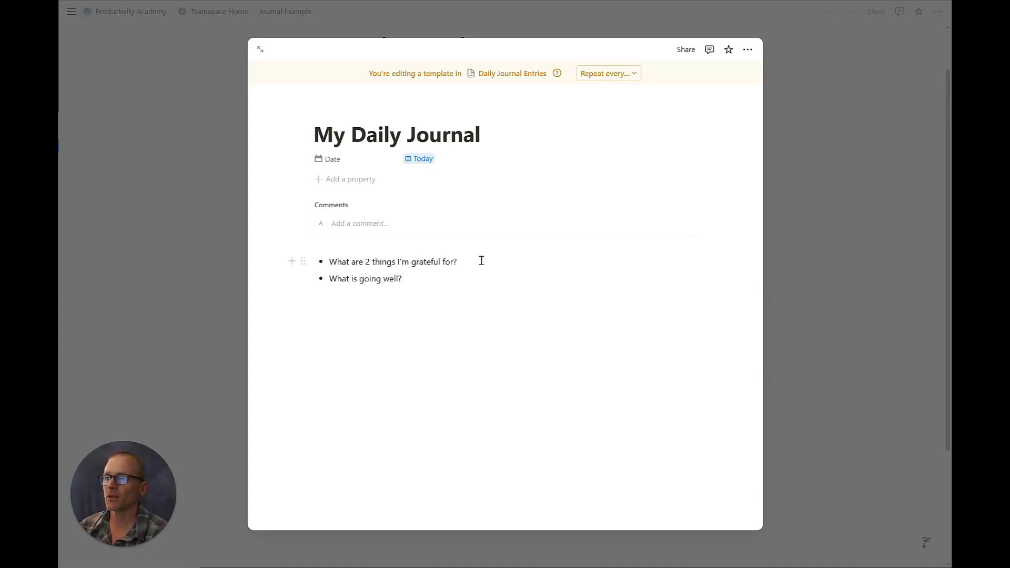
Add a nested bullet under each question, empty under the first and with the placeholder "sdfd" under the second
{"action": "left_click", "coordinate": [480, 259]}
{"action": "key", "text": "Return"}
{"action": "key", "text": "Tab"}
{"action": "key", "text": "Return"}
{"action": "key", "text": "Tab"}
{"action": "type", "text": "sdfd"}
Add a top-level bullet "Open writing - anything goes for 3 minutes:" with an empty nested bullet beneath it
{"action": "key", "text": "Return"}
{"action": "key", "text": "shift+Tab"}
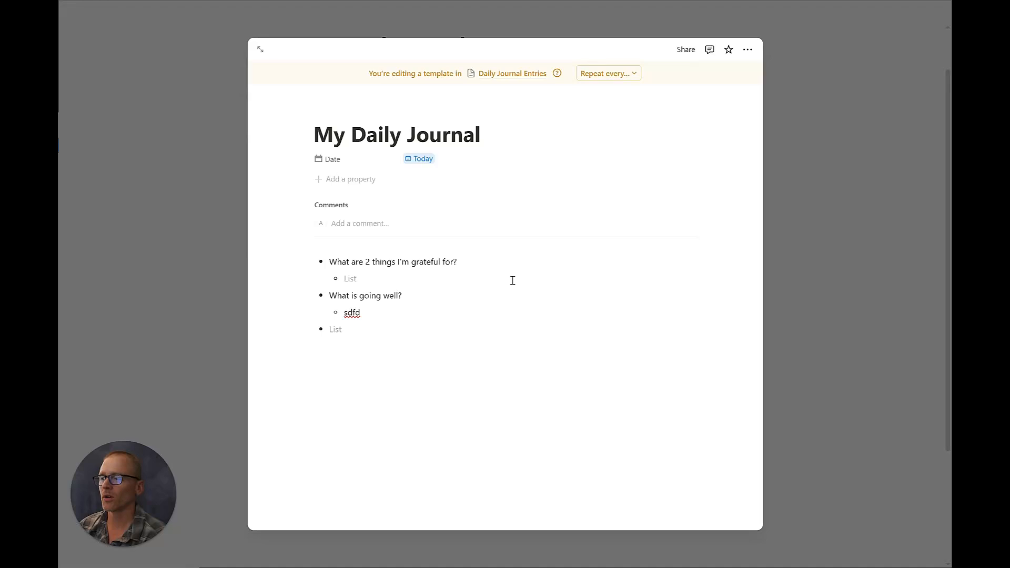
{"action": "type", "text": "Open writing "}
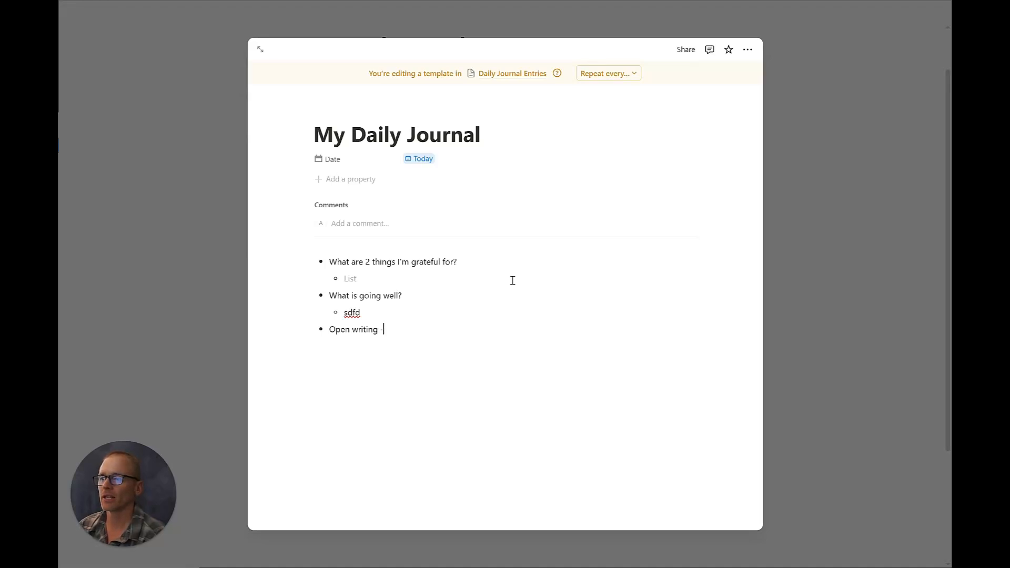
{"action": "type", "text": "- anything goes for 3 minutes:"}
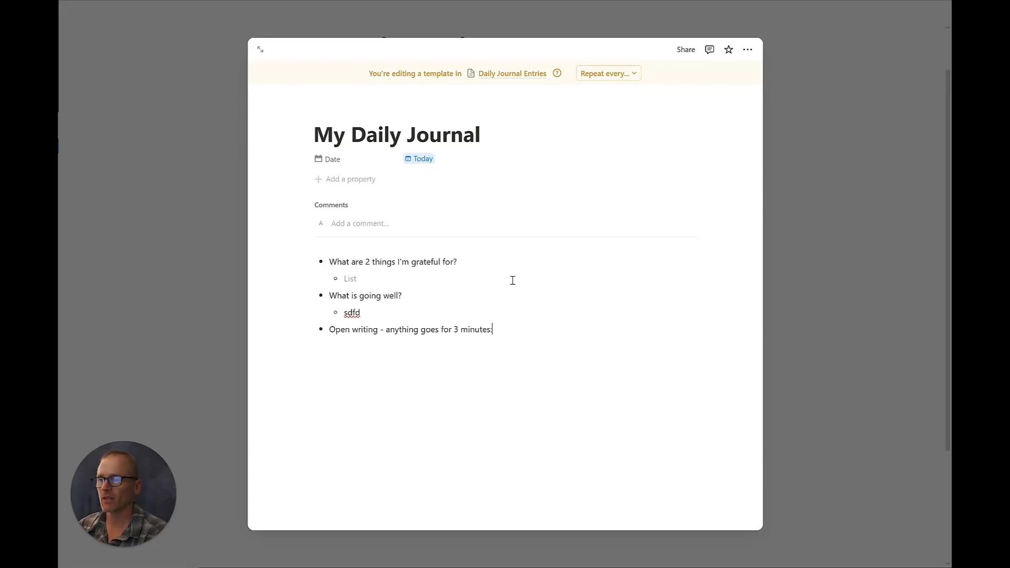
{"action": "key", "text": "Return"}
{"action": "key", "text": "Tab"}
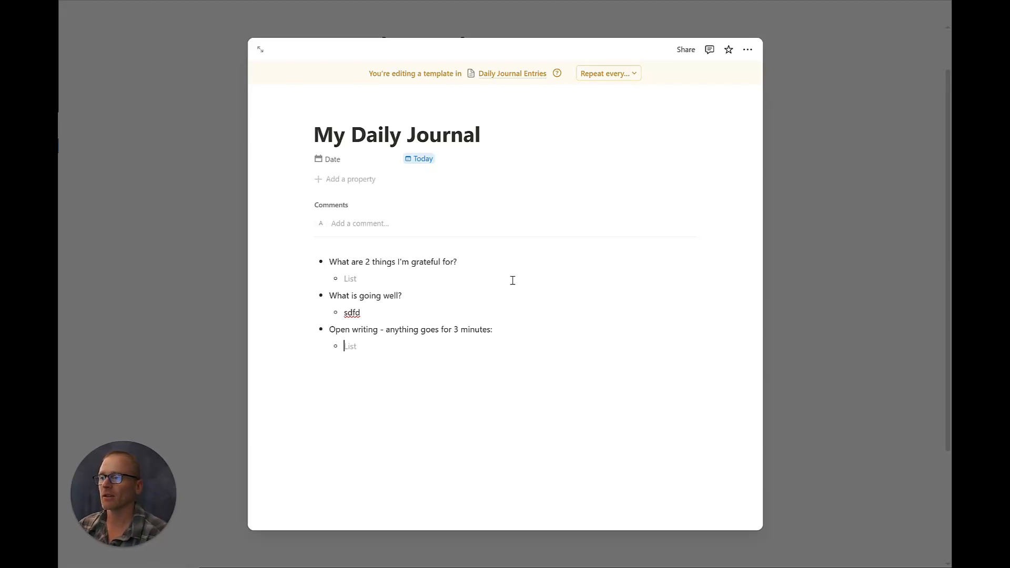
Clear the placeholder text nested under "What is going well?" and close the template
{"action": "double_click", "coordinate": [353, 311]}
{"action": "key", "text": "BackSpace"}
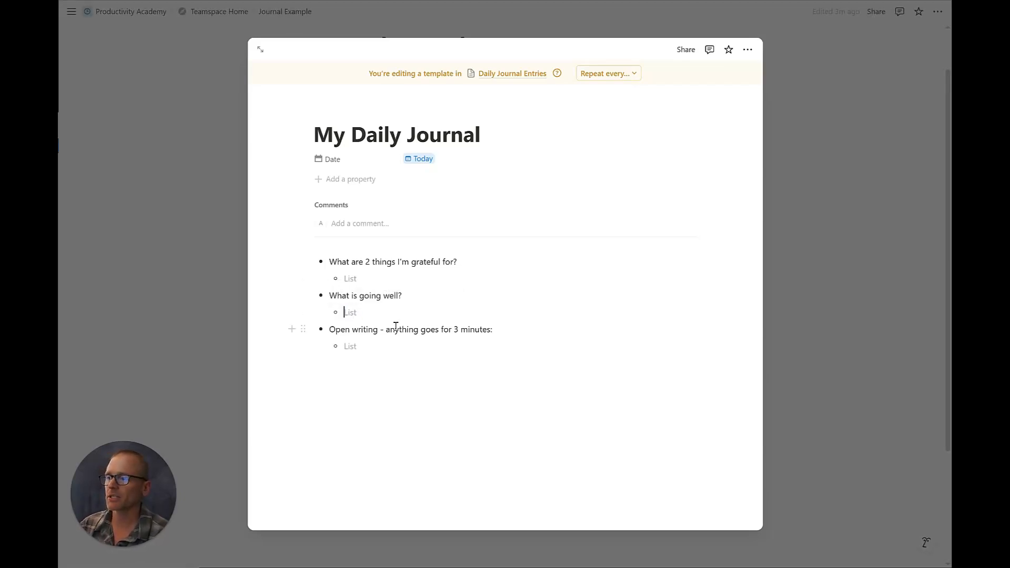
{"action": "left_click", "coordinate": [817, 324]}
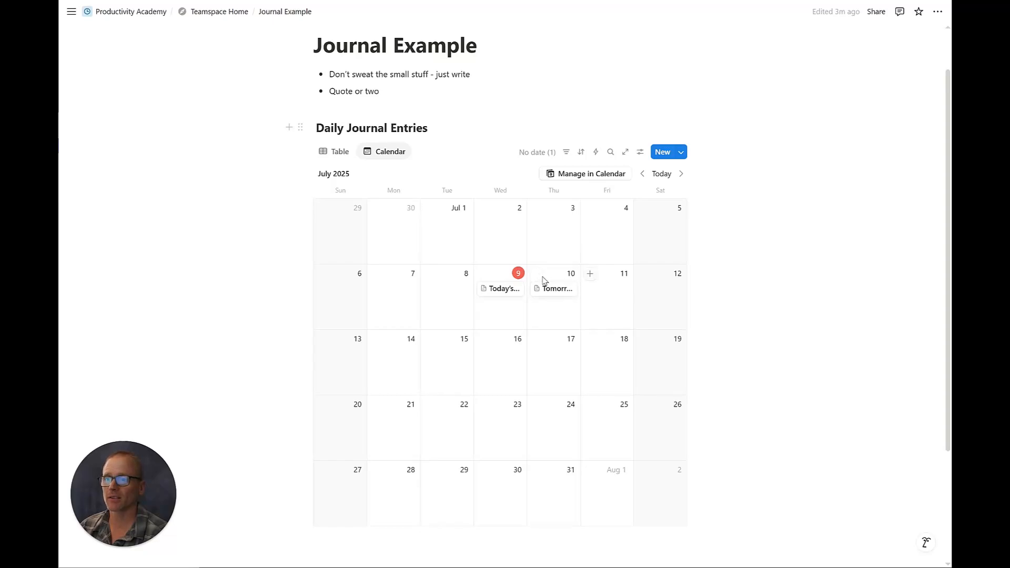
Create an entry from the My Daily Journal template and answer the gratitude question with "Good coffee" and "Going on walks with my wife on the rec trail"
{"action": "left_click", "coordinate": [680, 153]}
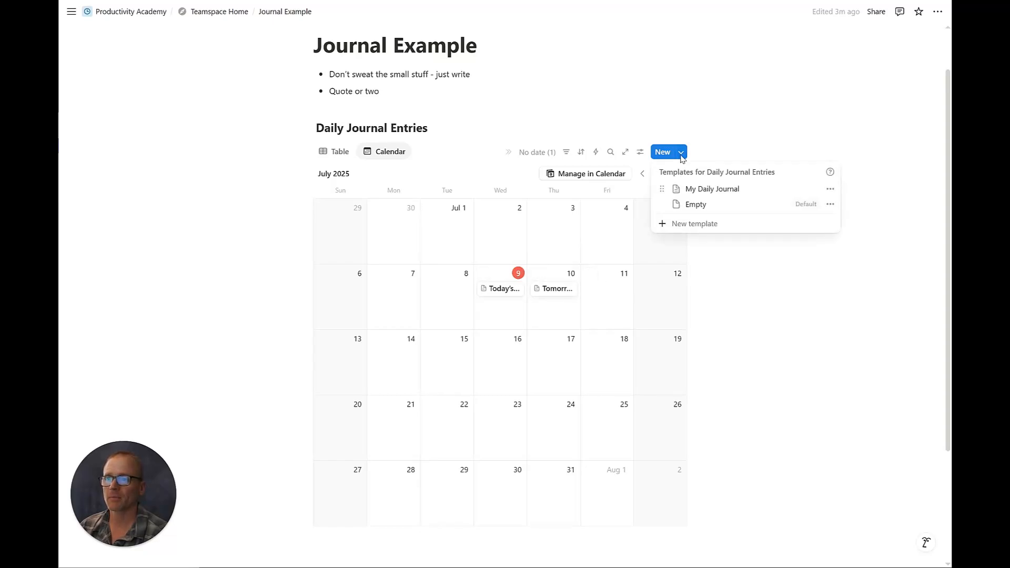
{"action": "left_click", "coordinate": [709, 194]}
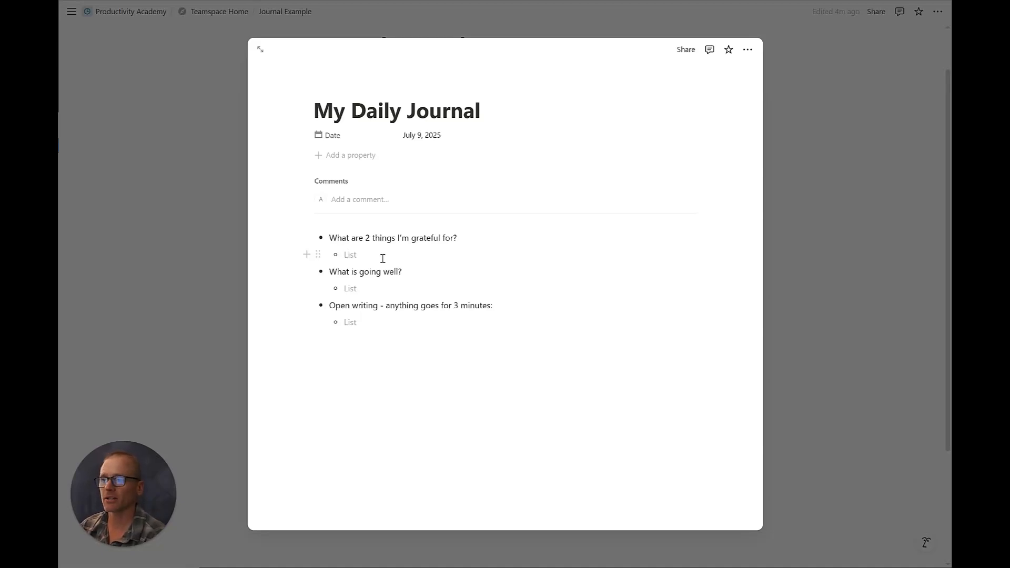
{"action": "type", "text": "Good coffee"}
{"action": "key", "text": "Return"}
{"action": "type", "text": "Going on walks with my wife on the"}
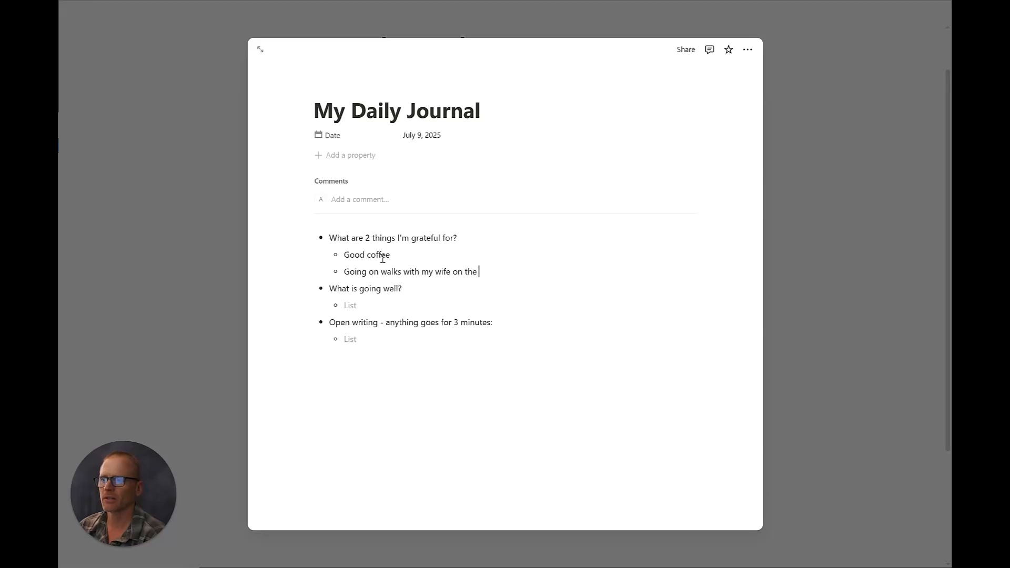
{"action": "type", "text": " rec trail"}
Fill "What is going well?" with "asdfasdfasdf" and the open writing bullet with "asdfasdfasdfasdf", and close the entry
{"action": "left_click", "coordinate": [393, 307]}
{"action": "type", "text": "asdfasdfasdf"}
{"action": "left_click", "coordinate": [399, 337]}
{"action": "type", "text": "asdfasdfasdfasdf"}
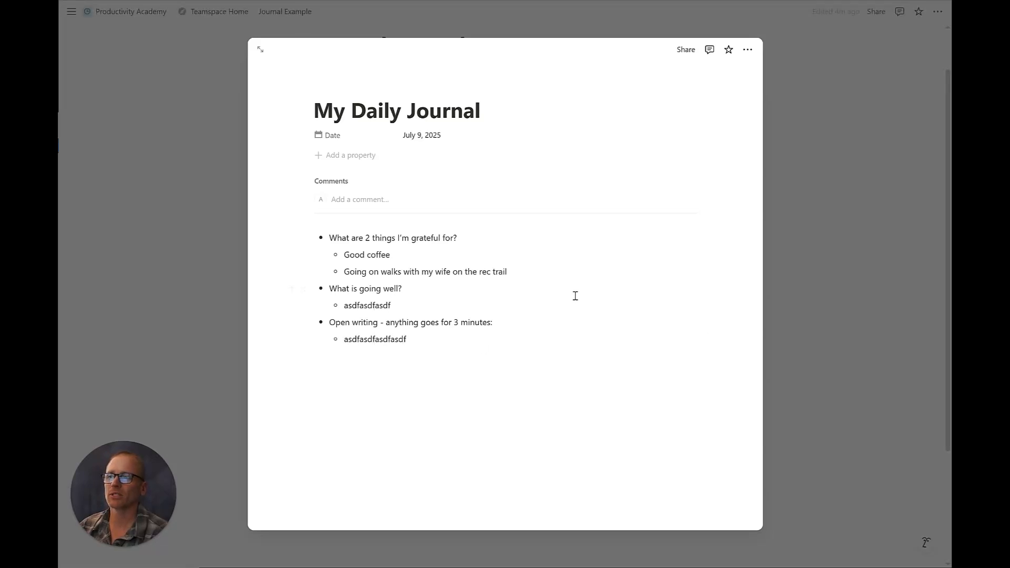
{"action": "left_click", "coordinate": [874, 289]}
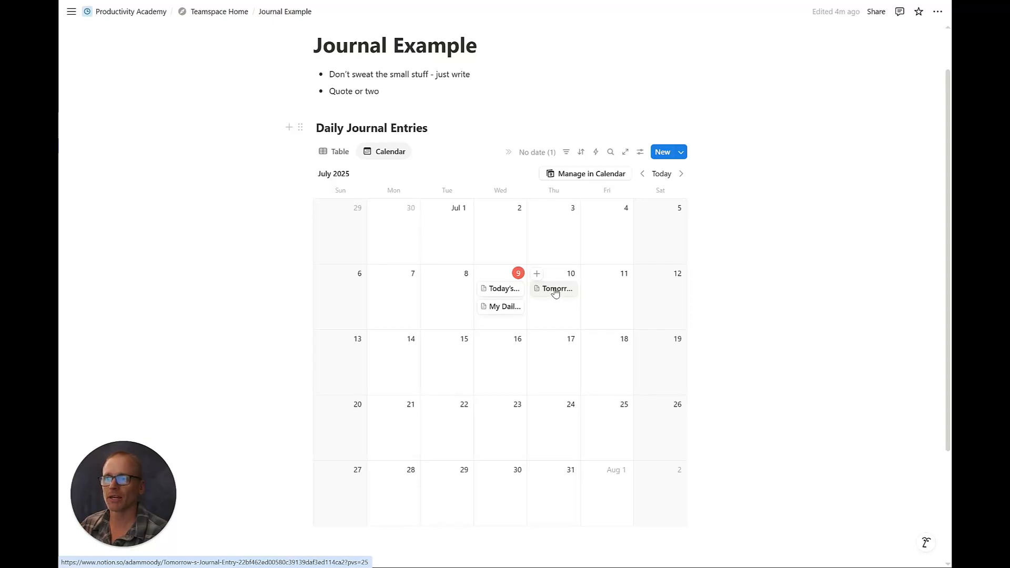
Compare the journal entries in the Table and Calendar views, ending on the Table view
{"action": "left_click", "coordinate": [332, 152]}
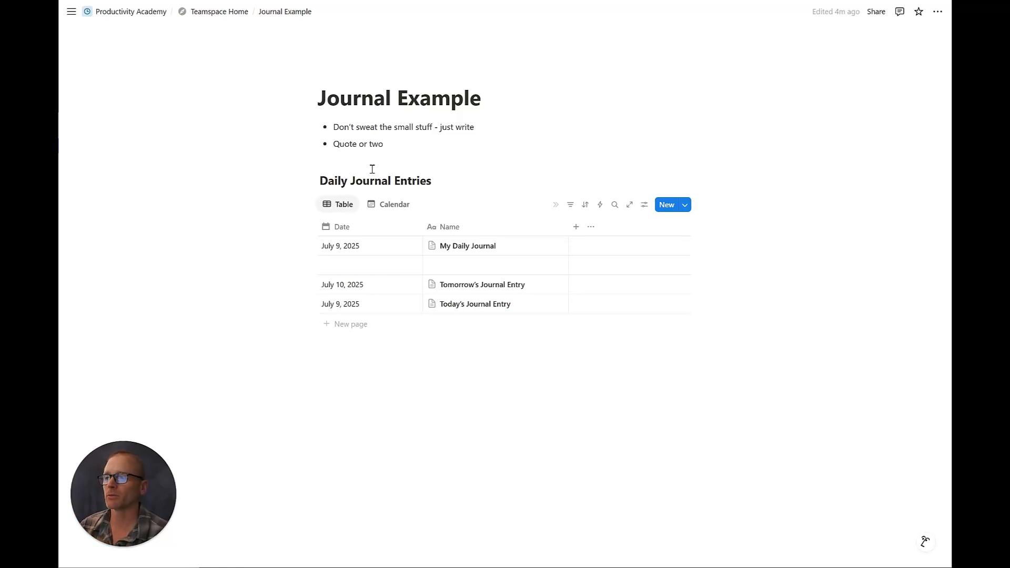
{"action": "left_click", "coordinate": [391, 208]}
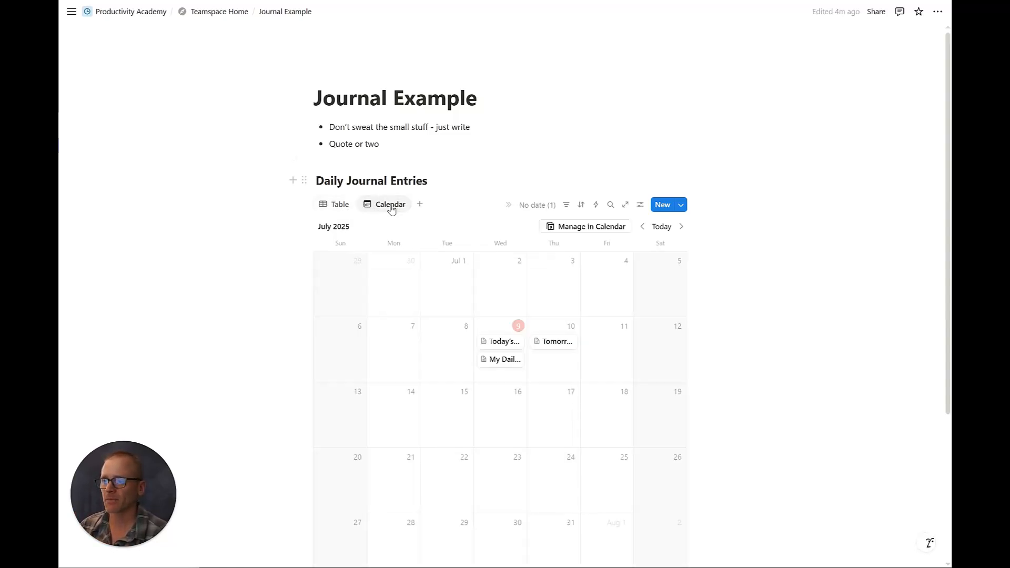
{"action": "left_click", "coordinate": [343, 207]}
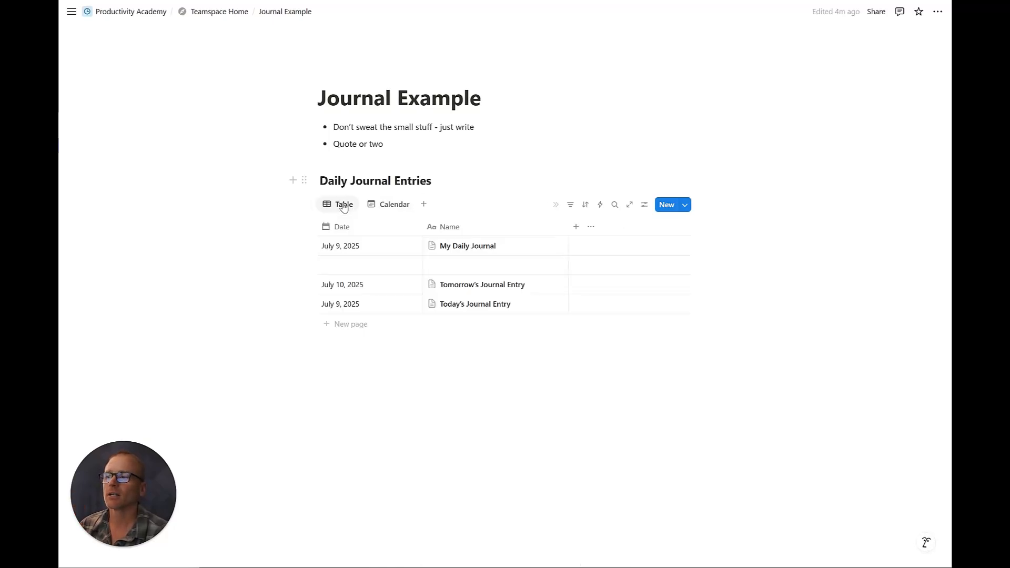
{"action": "left_click", "coordinate": [394, 210]}
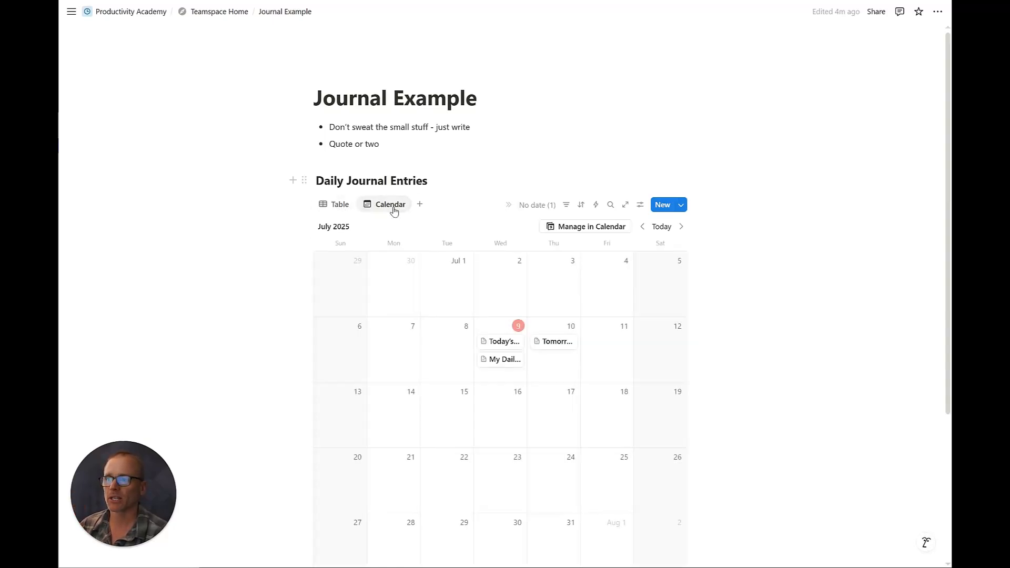
{"action": "left_click", "coordinate": [338, 209]}
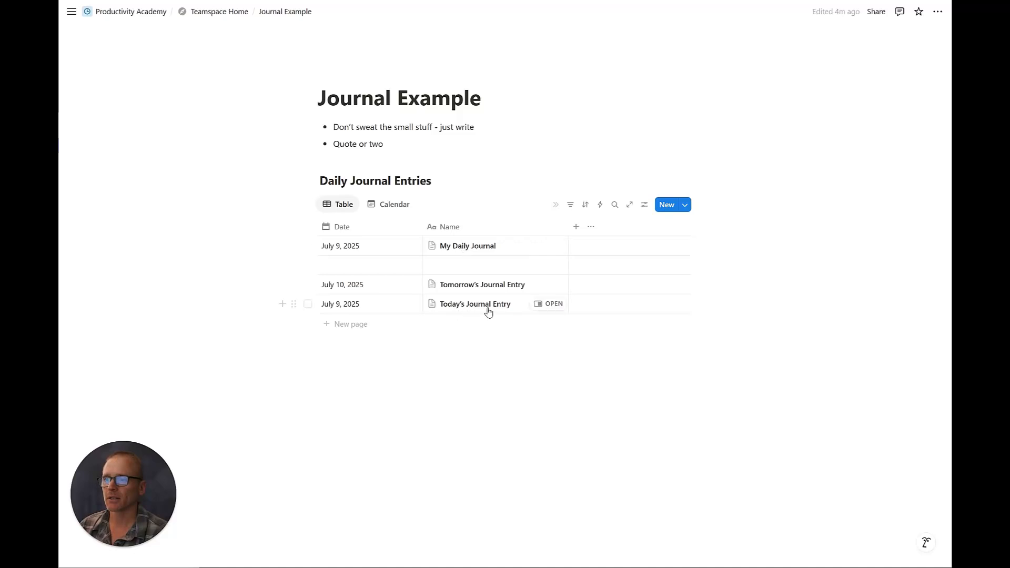
Delete the "Today's Journal Entry" row and the blank row from the Daily Journal Entries table
{"action": "left_click", "coordinate": [294, 304]}
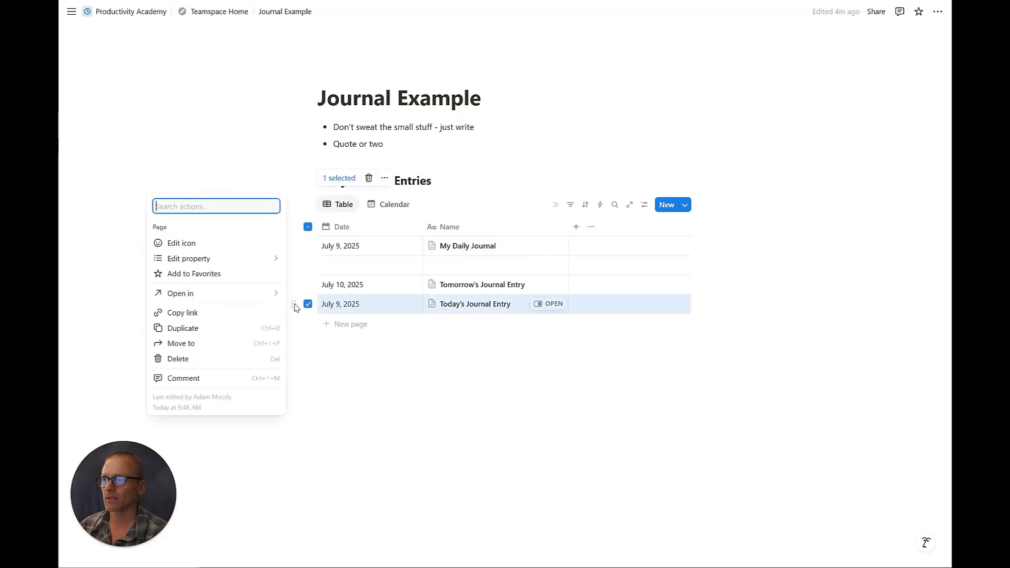
{"action": "left_click", "coordinate": [197, 358]}
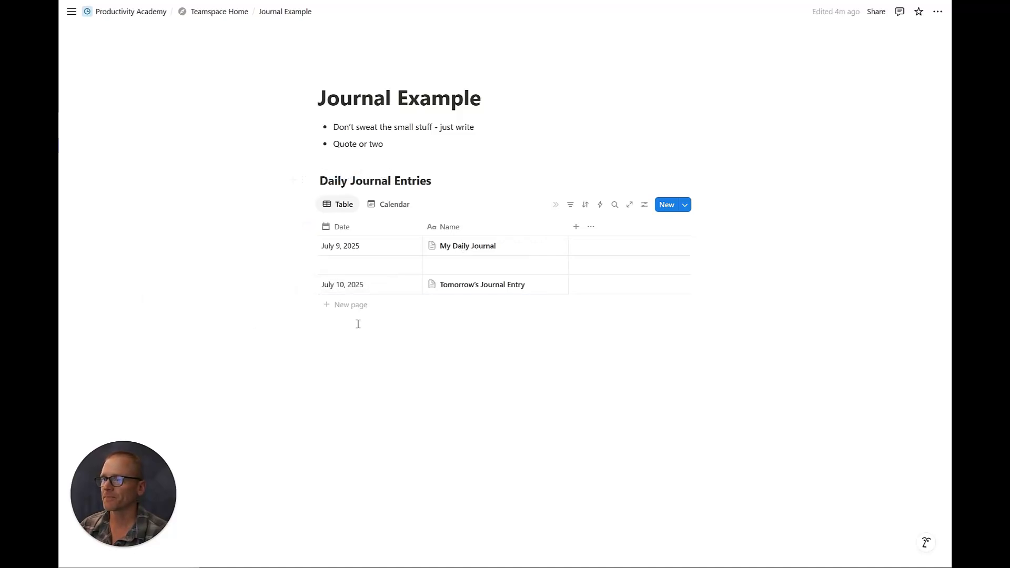
{"action": "left_click", "coordinate": [293, 265]}
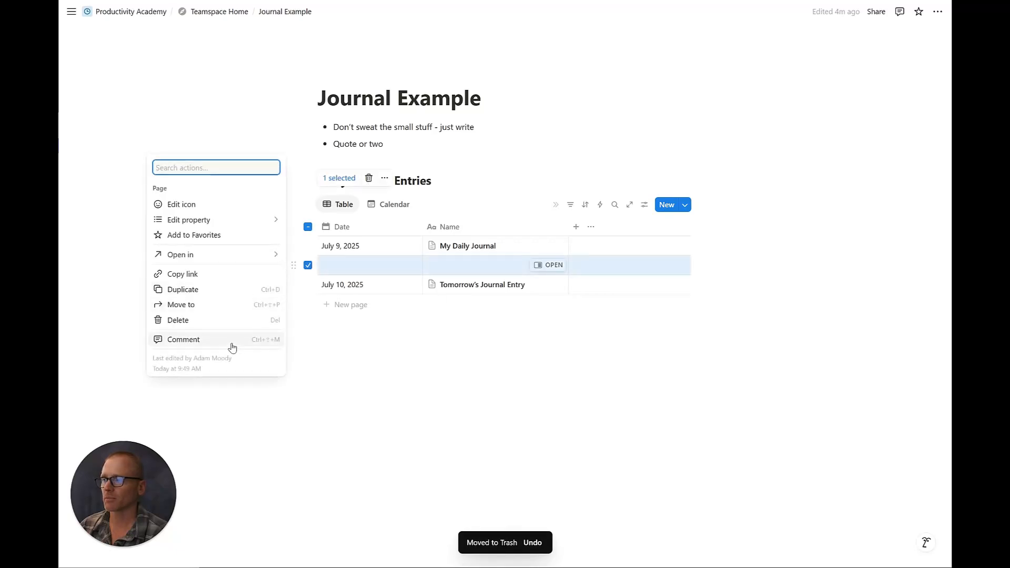
{"action": "left_click", "coordinate": [208, 324]}
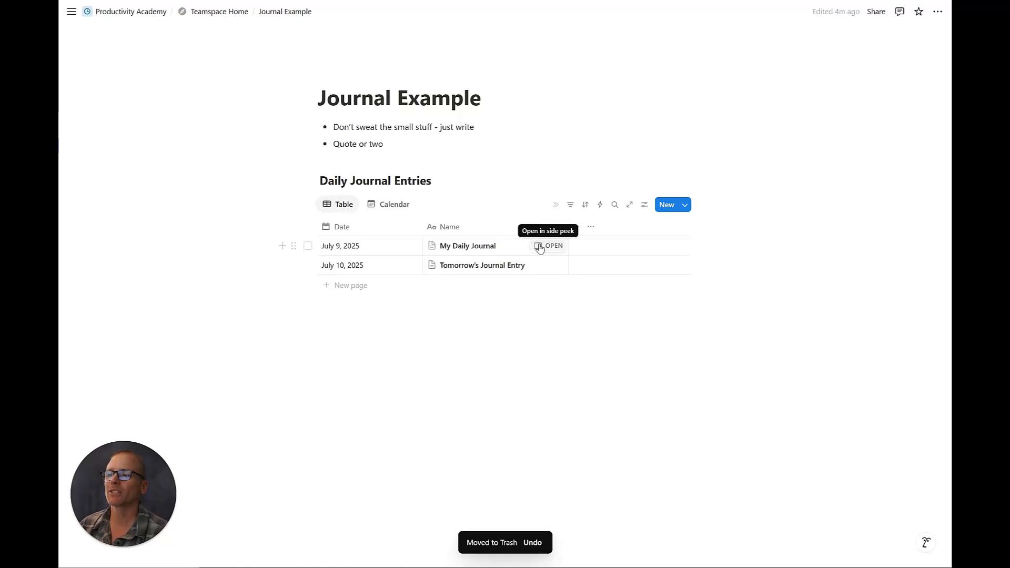
Open the July 9 "My Daily Journal" entry in side peek to review its content and close it again
{"action": "left_click", "coordinate": [539, 247]}
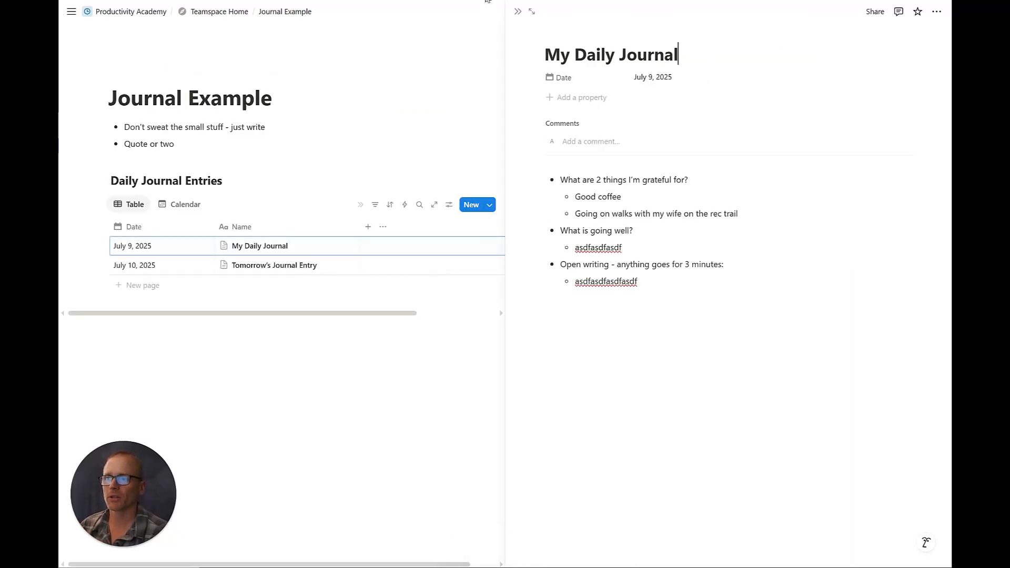
{"action": "left_click", "coordinate": [518, 11]}
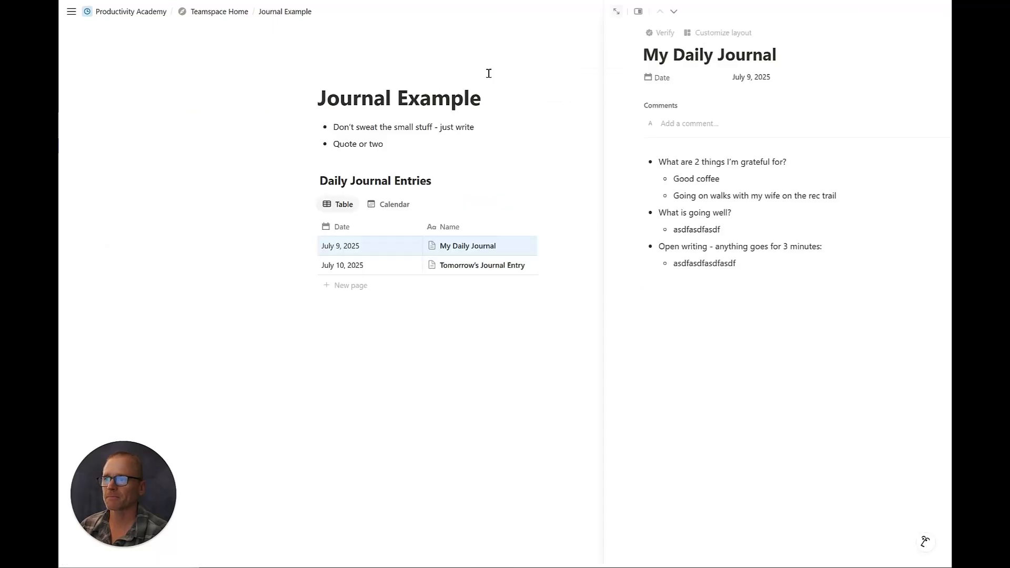
{"action": "left_click", "coordinate": [482, 247]}
{"action": "left_click", "coordinate": [546, 245]}
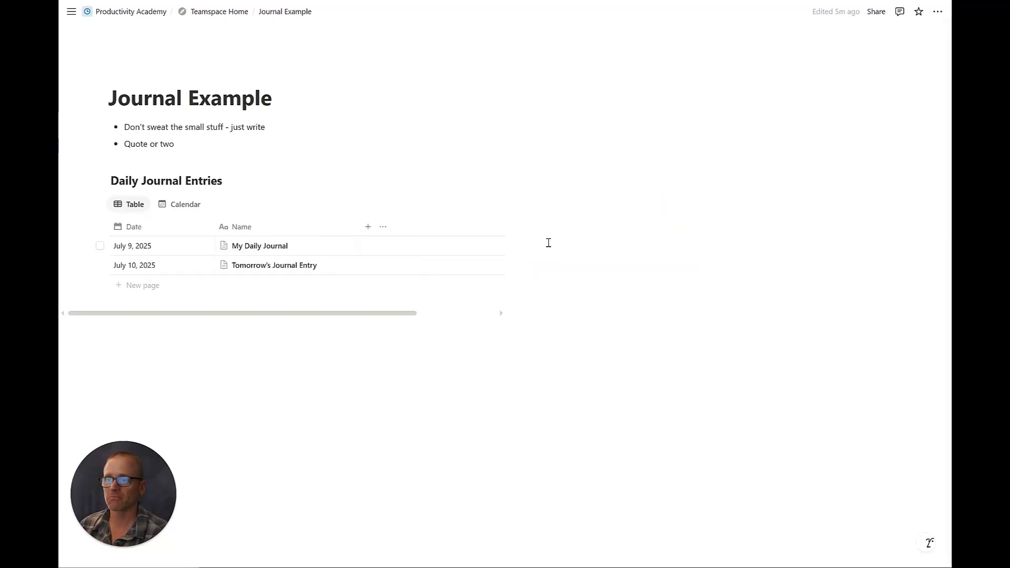
{"action": "left_click", "coordinate": [517, 12]}
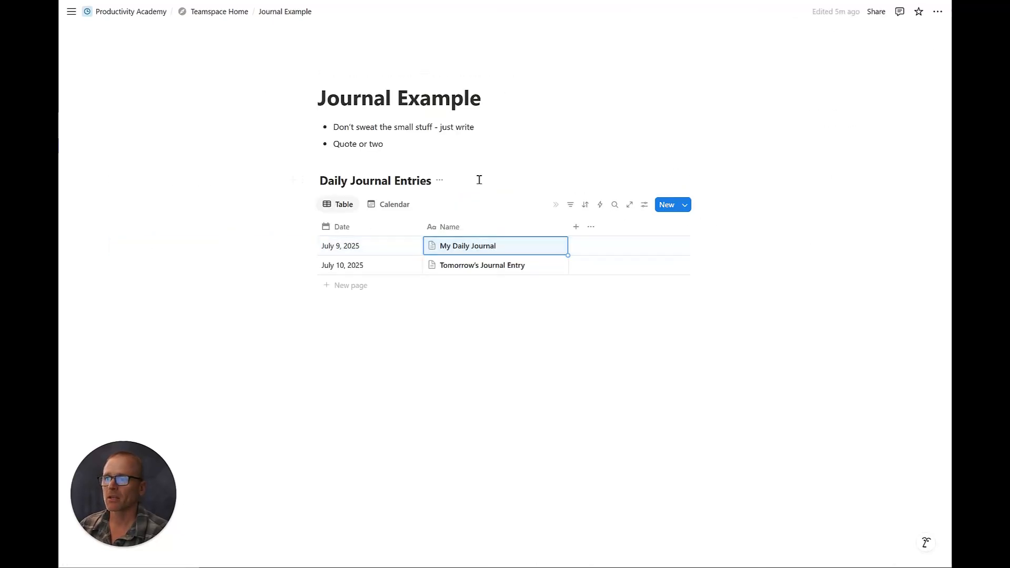
Add a text property named "Journal Entry" to the Daily Journal Entries table
{"action": "left_click", "coordinate": [577, 230]}
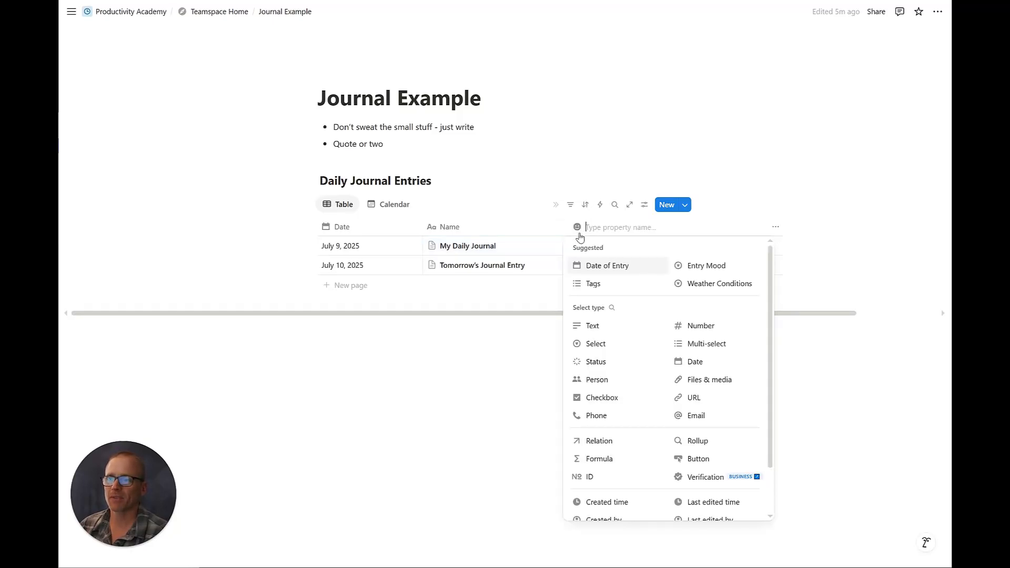
{"action": "left_click", "coordinate": [602, 329]}
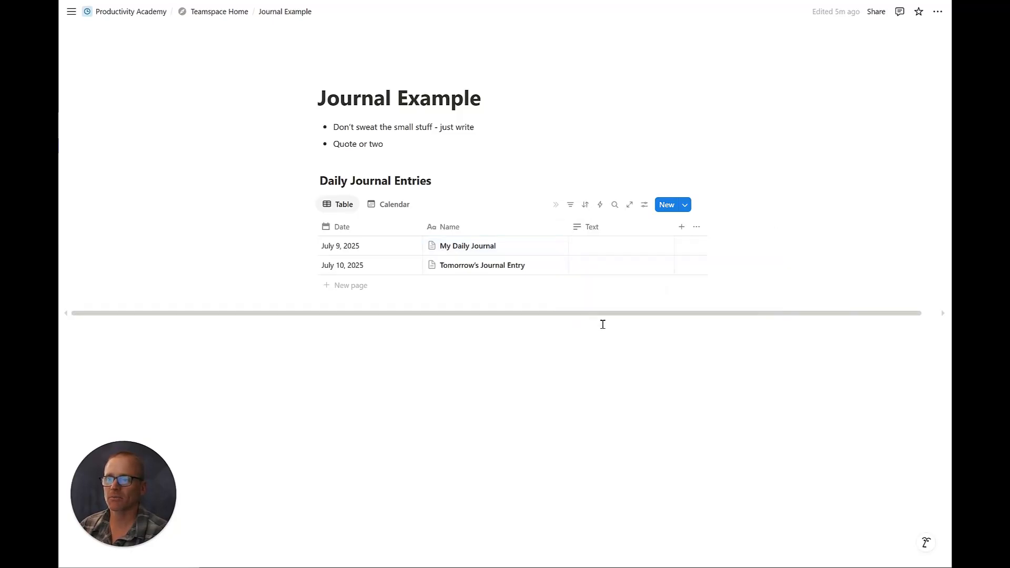
{"action": "left_click", "coordinate": [589, 227]}
{"action": "key", "text": "BackSpace"}
{"action": "key", "text": "BackSpace"}
{"action": "key", "text": "BackSpace"}
{"action": "key", "text": "BackSpace"}
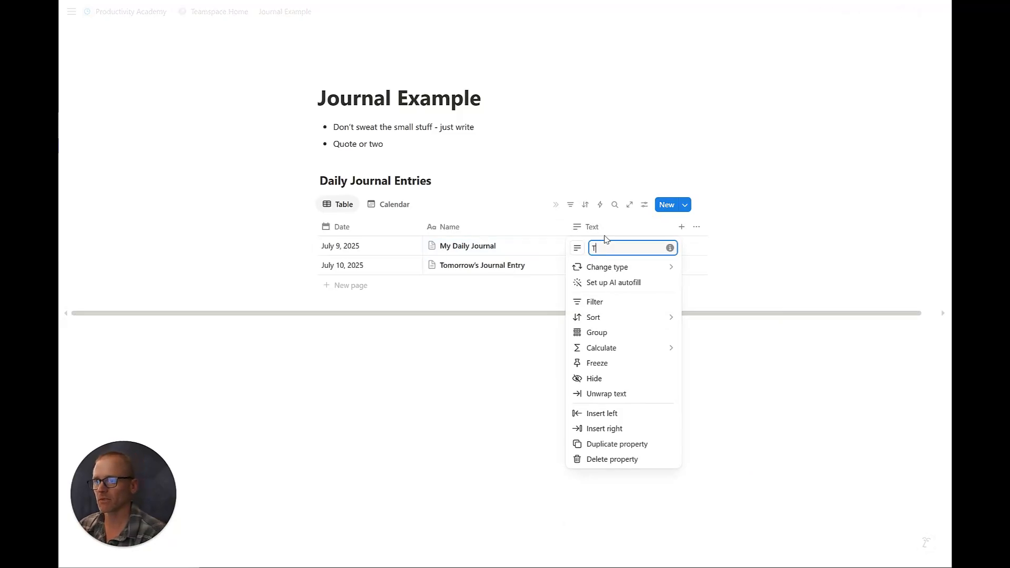
{"action": "type", "text": "Journal Entry"}
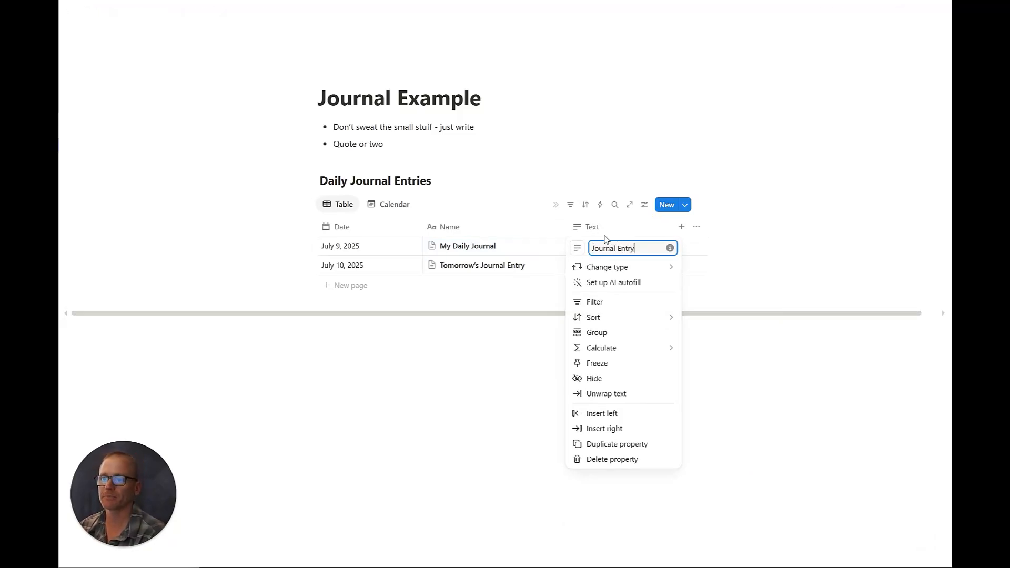
{"action": "left_click", "coordinate": [768, 304]}
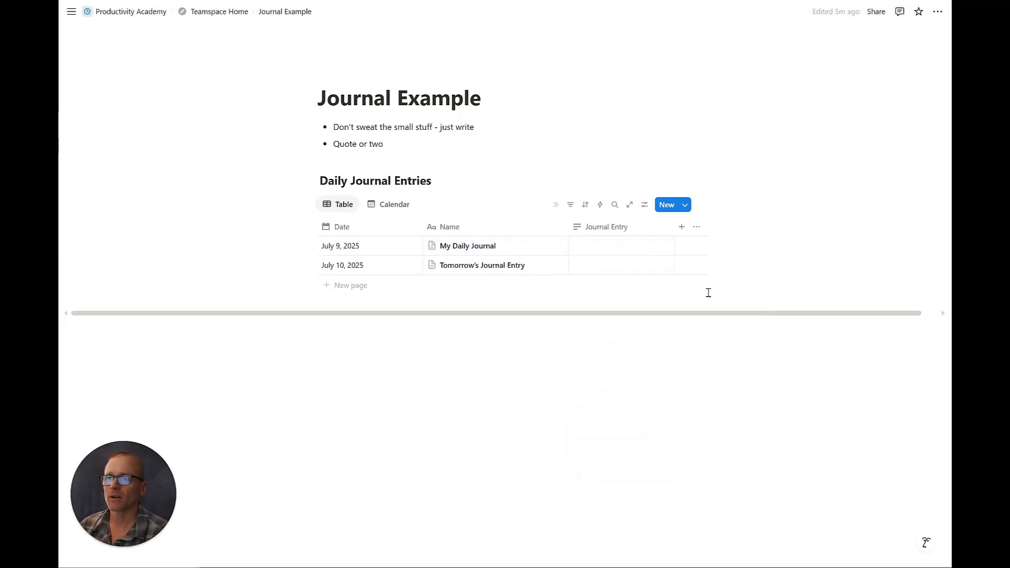
Copy the prepared sentence from the text editor window and fill the July 9 Journal Entry cell with "Today I'm feeling pretty good and I'm working in Notion."
{"action": "key", "text": "alt+Tab"}
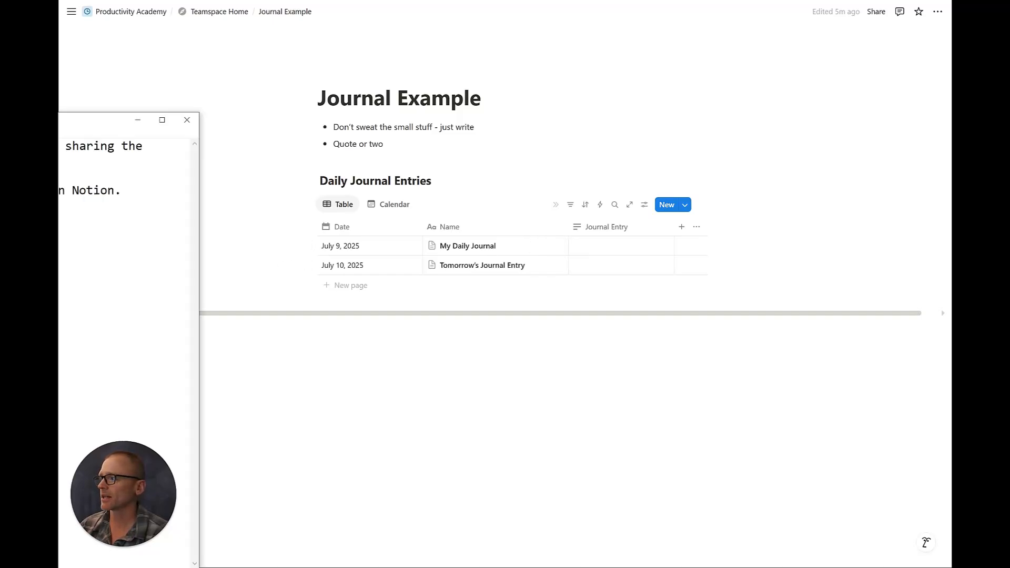
{"action": "key", "text": "shift+Home"}
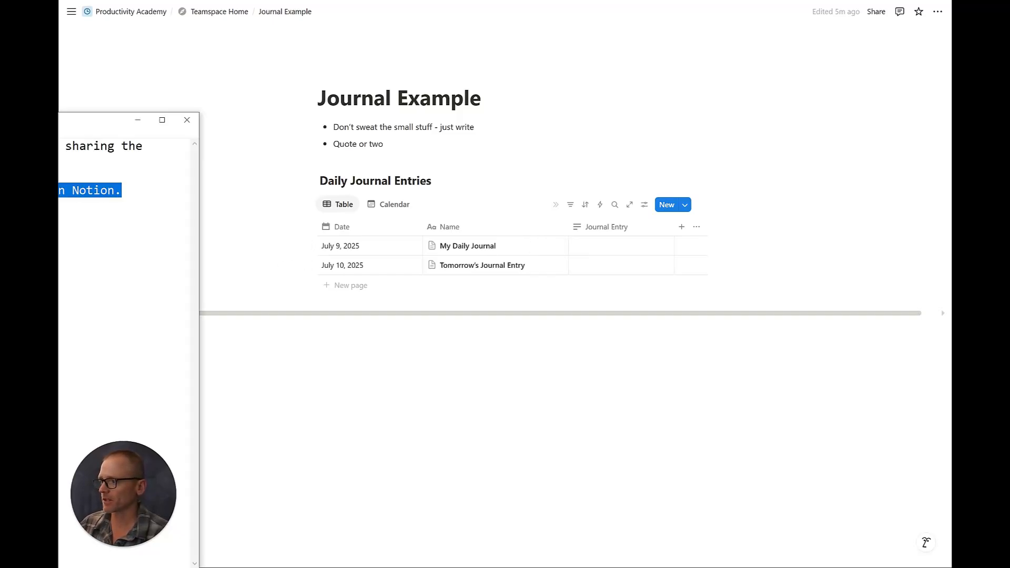
{"action": "left_click", "coordinate": [138, 120]}
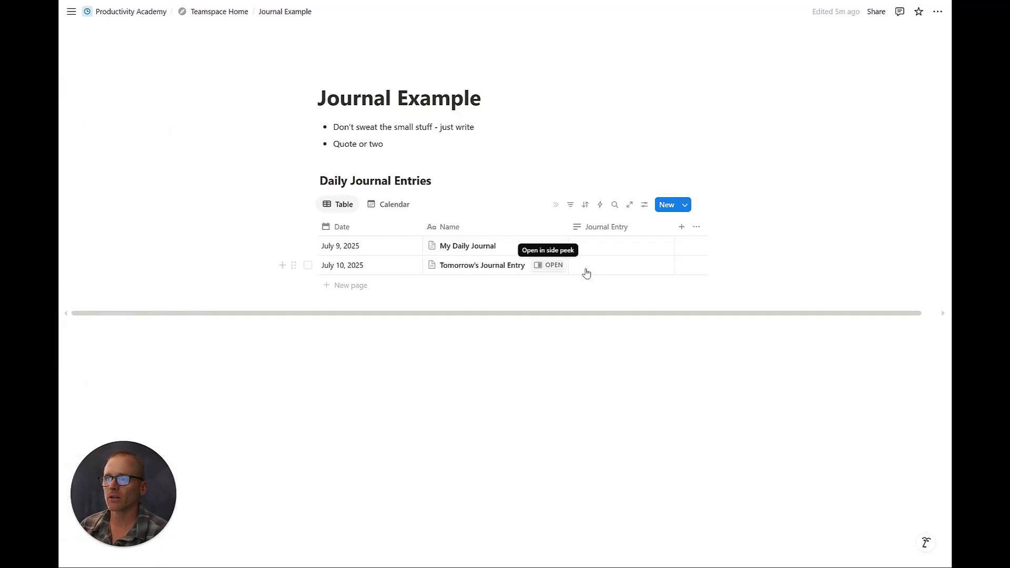
{"action": "left_click", "coordinate": [605, 246]}
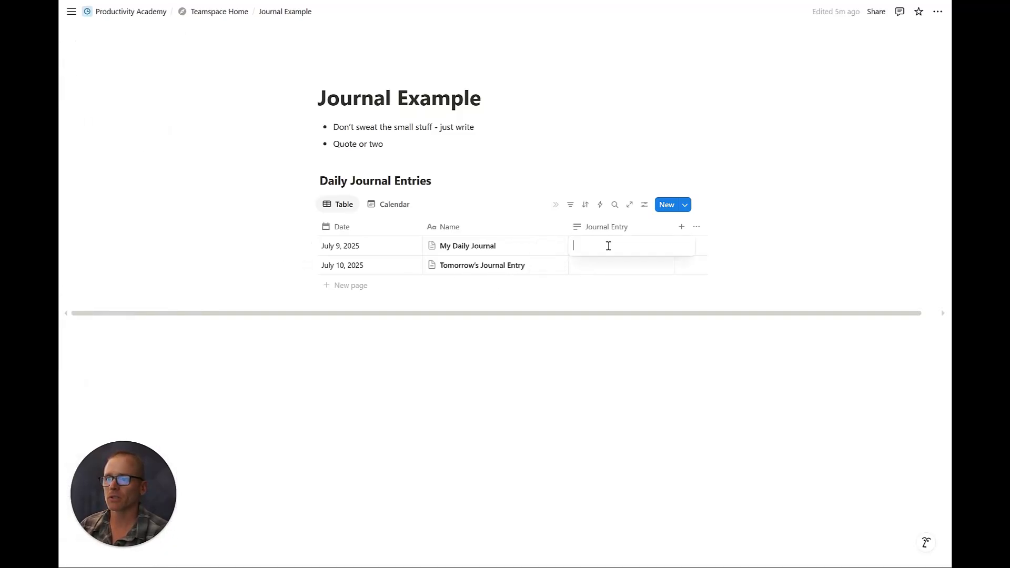
{"action": "type", "text": "oday I'm feeling pretty good and I'm working in Notion."}
{"action": "key", "text": "Escape"}
{"action": "left_click", "coordinate": [575, 245]}
{"action": "type", "text": "T"}
{"action": "key", "text": "Escape"}
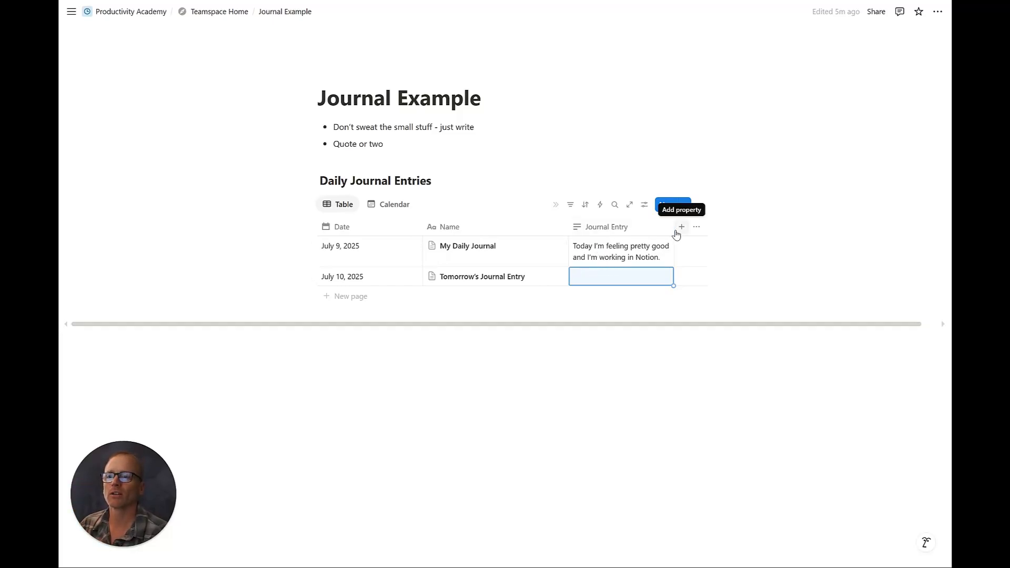
Place the Journal Entry column between Date and Name and widen it so the July 9 sentence fits on one line
{"action": "left_click_drag", "start_coordinate": [632, 230], "coordinate": [494, 231]}
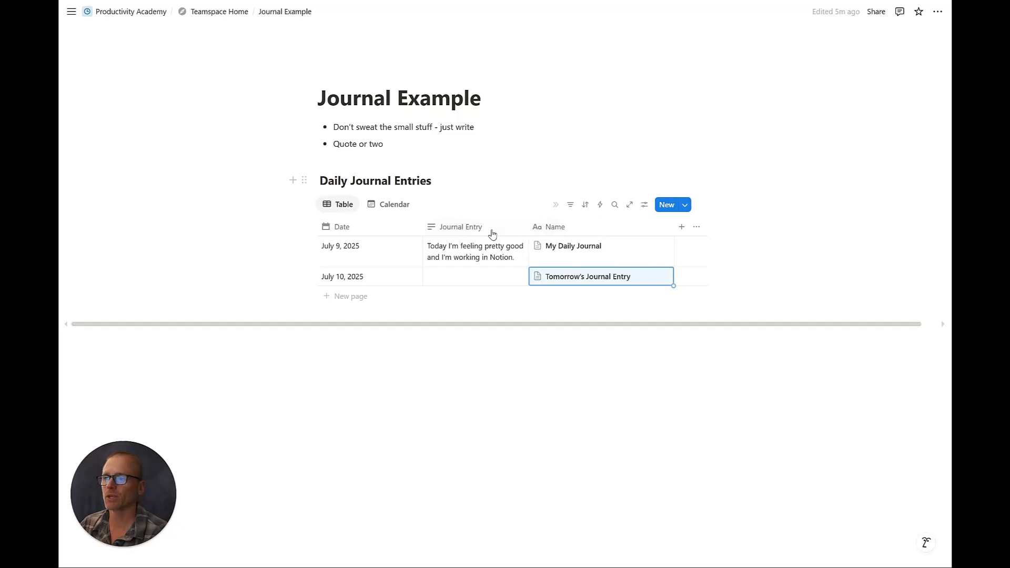
{"action": "left_click_drag", "start_coordinate": [563, 225], "coordinate": [671, 226]}
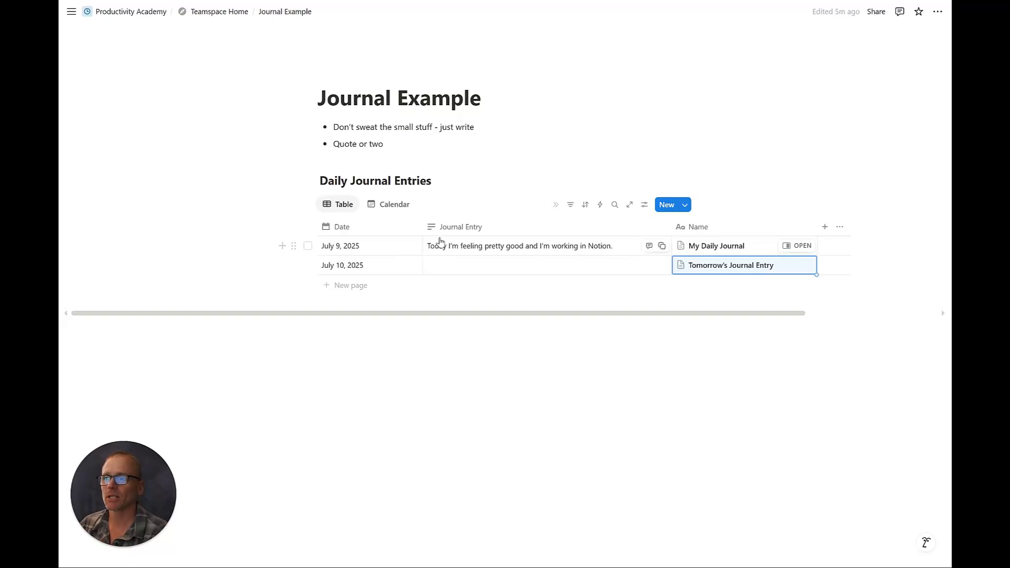
Open the July 9 "My Daily Journal" entry in side peek, compare its Journal Entry property with the question bullets, and close it
{"action": "left_click", "coordinate": [788, 246]}
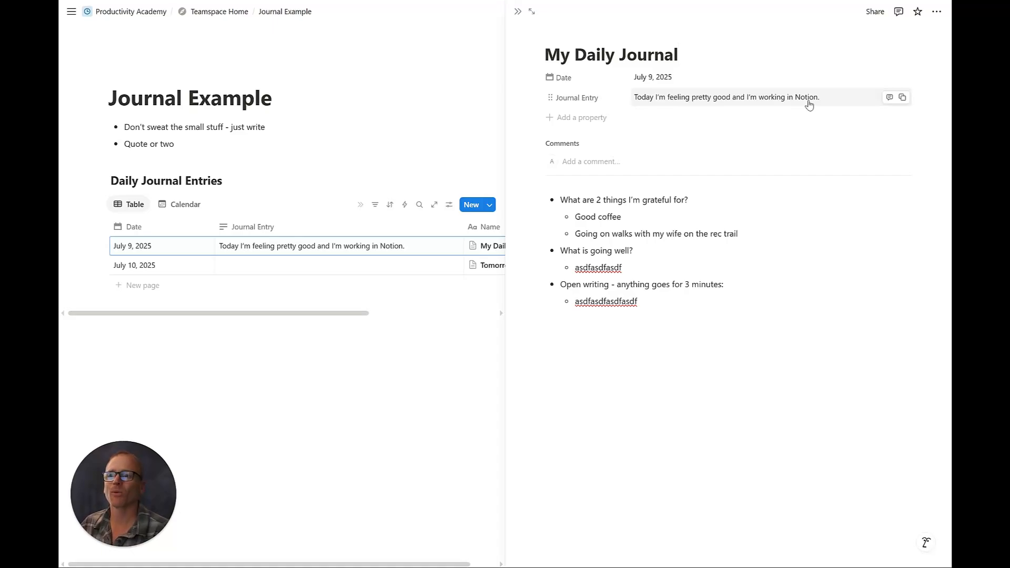
{"action": "left_click_drag", "start_coordinate": [583, 200], "coordinate": [701, 210]}
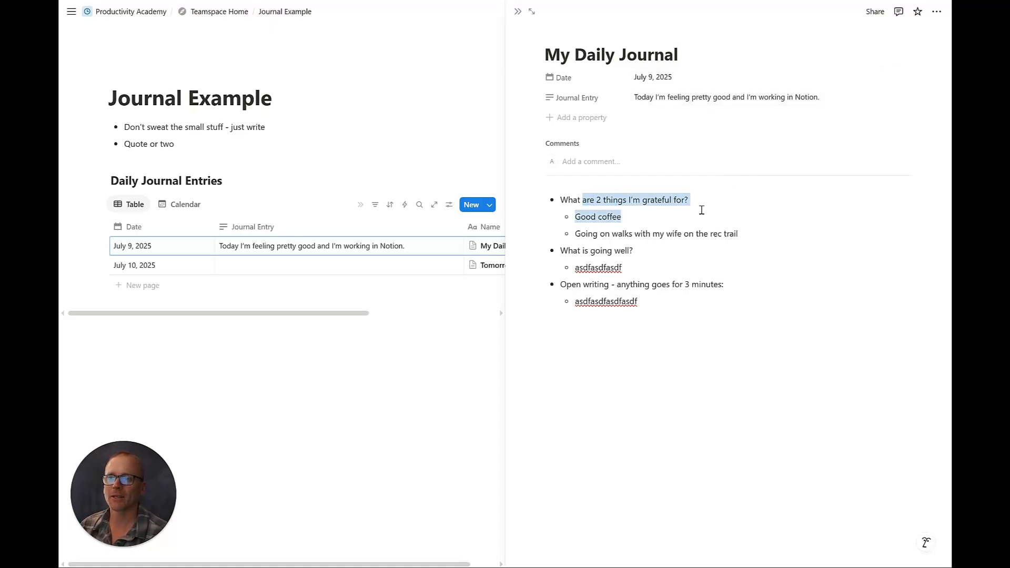
{"action": "left_click_drag", "start_coordinate": [634, 235], "coordinate": [719, 234]}
{"action": "left_click_drag", "start_coordinate": [615, 251], "coordinate": [711, 284]}
{"action": "left_click", "coordinate": [710, 284]}
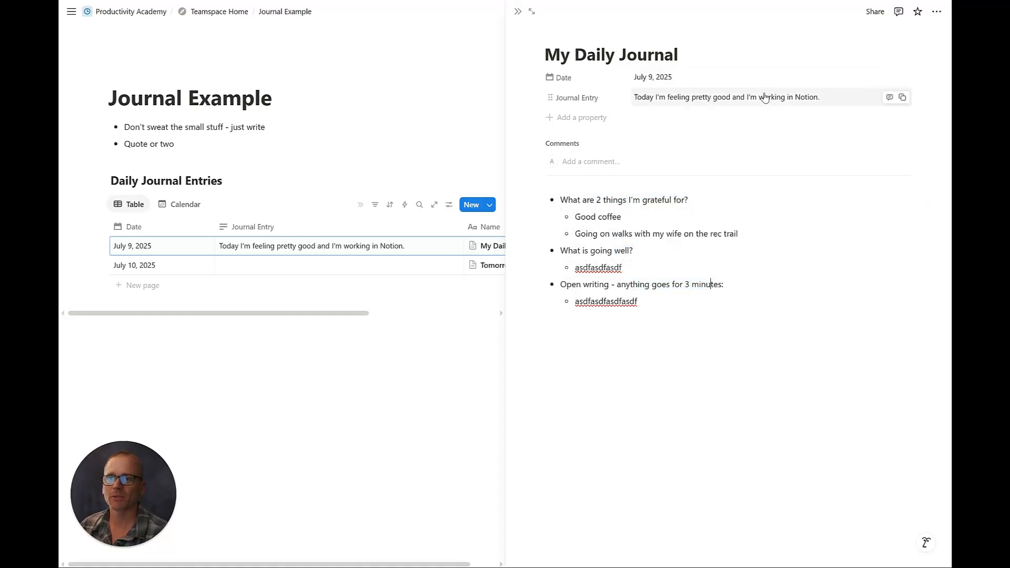
{"action": "left_click", "coordinate": [598, 99]}
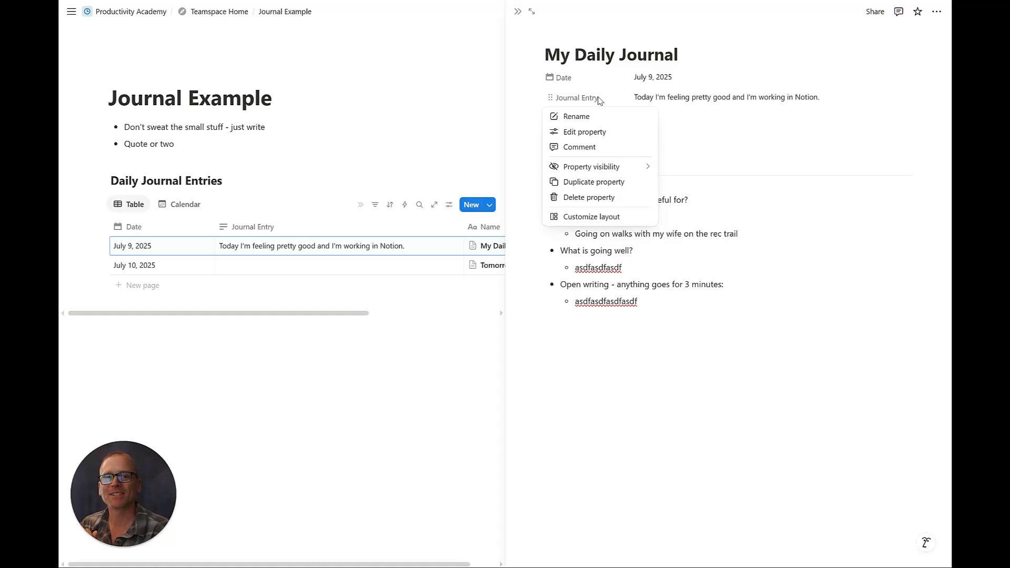
{"action": "left_click", "coordinate": [518, 11]}
{"action": "left_click", "coordinate": [518, 11]}
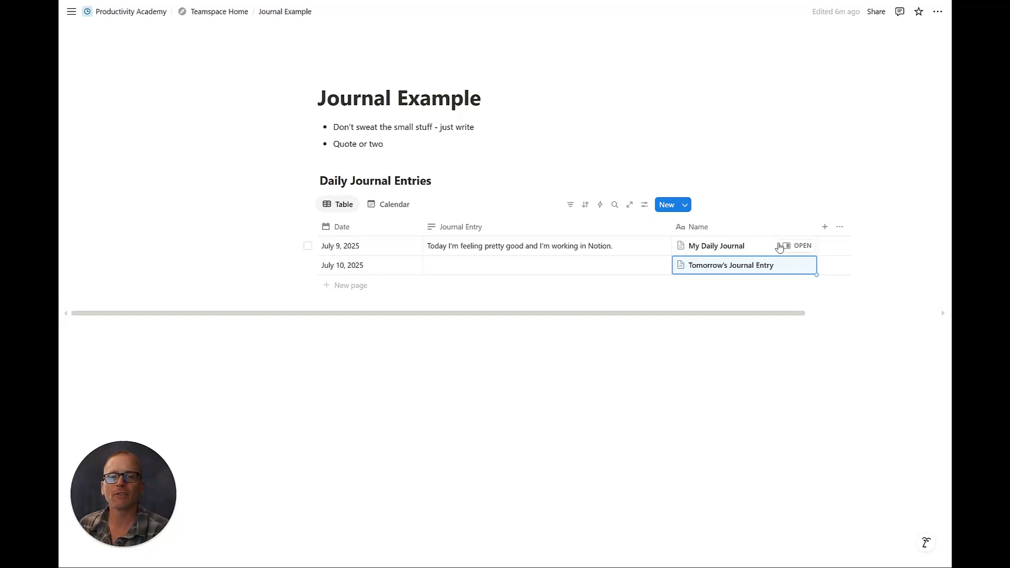
Switch to the Calendar view, open the July 9 entry to review its Journal Entry property, and close it
{"action": "left_click", "coordinate": [390, 204]}
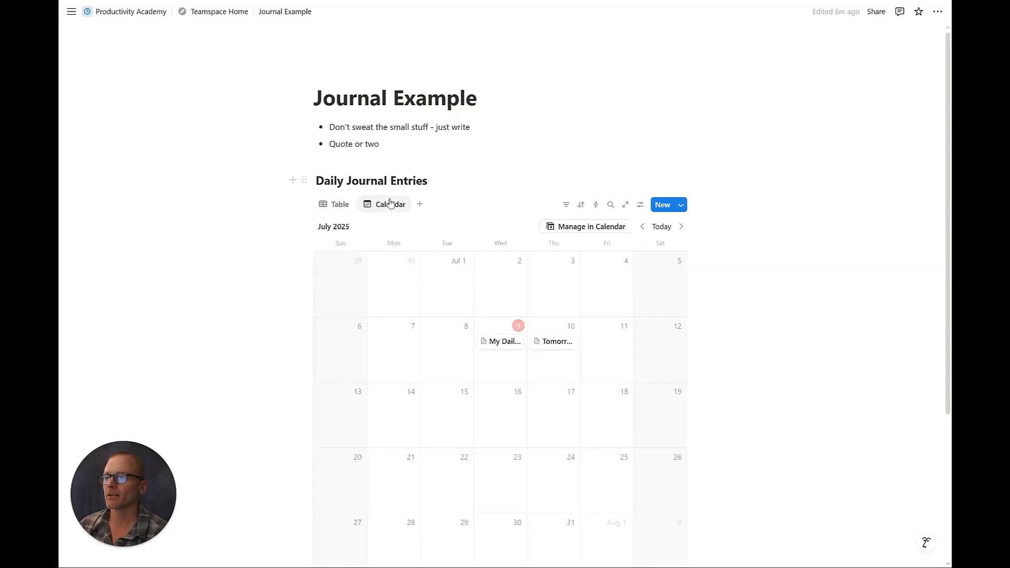
{"action": "left_click", "coordinate": [504, 341]}
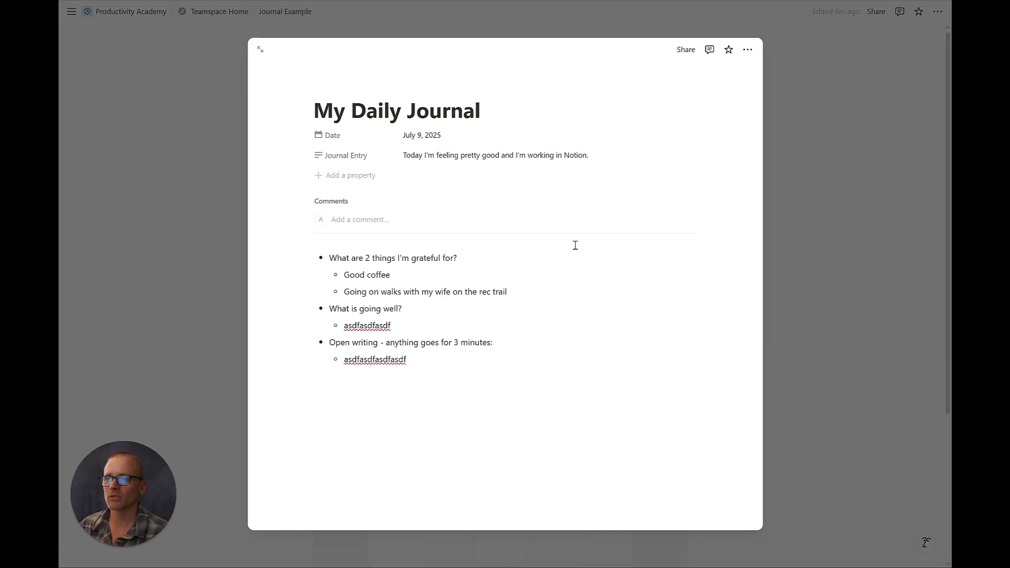
{"action": "left_click", "coordinate": [320, 156]}
{"action": "left_click", "coordinate": [796, 230]}
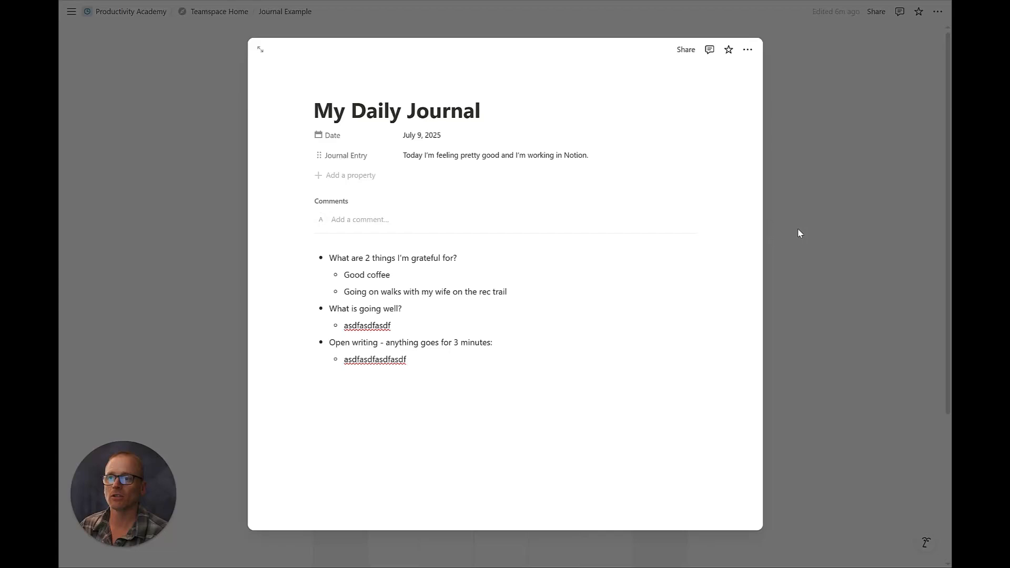
{"action": "left_click", "coordinate": [797, 230]}
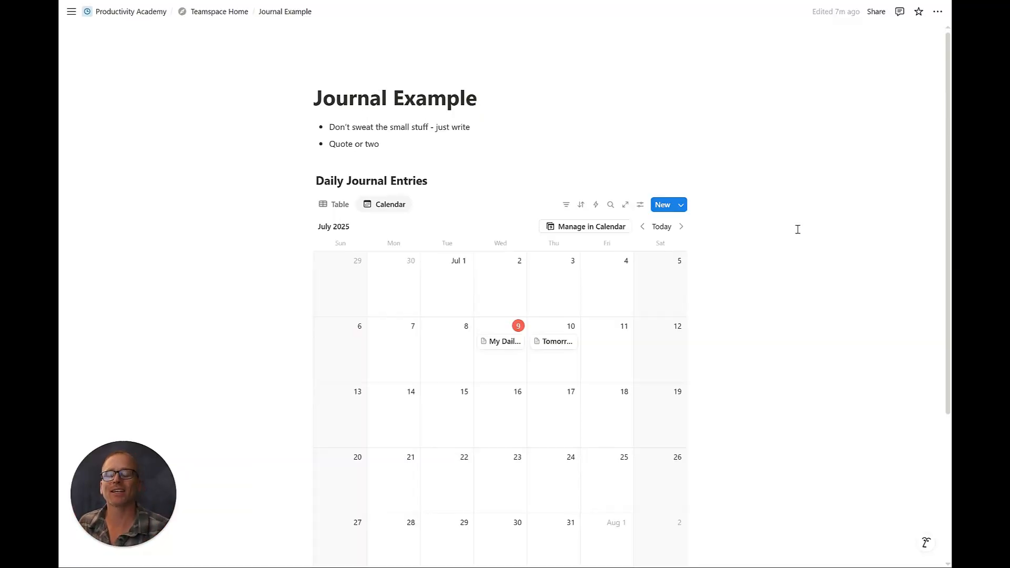